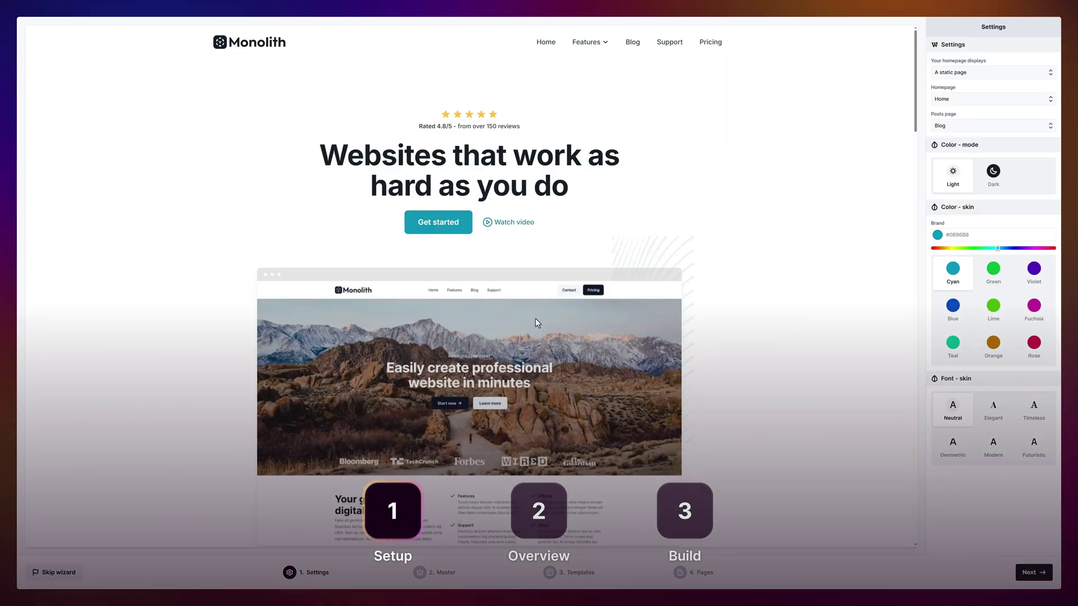
Step: After briefly previewing dark mode and Violet, retype the About heading as 'The story of us'
left_click(985, 178)
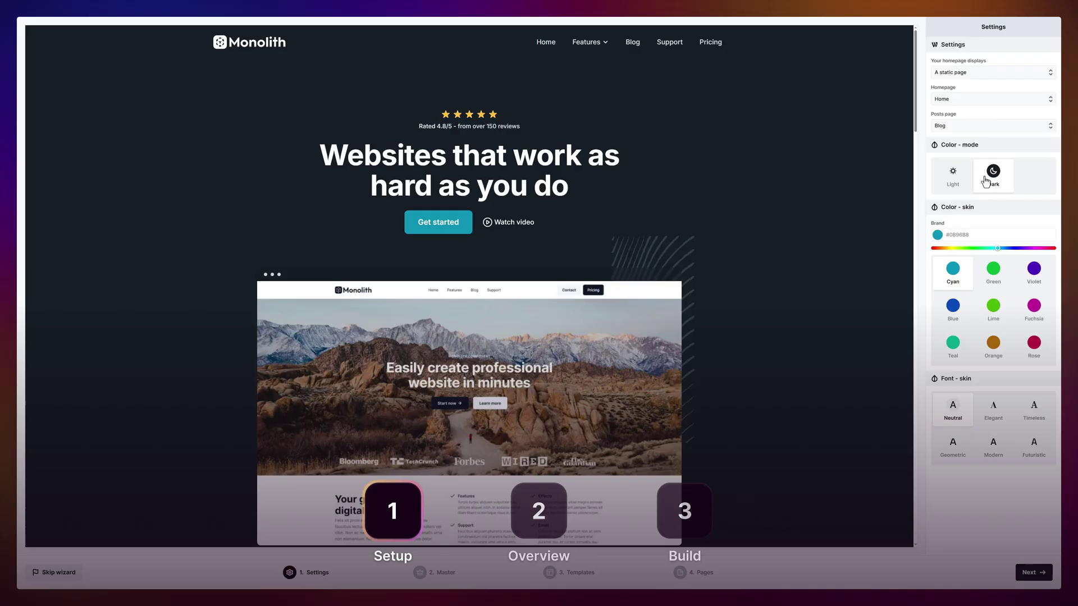
left_click(953, 178)
left_click(1033, 275)
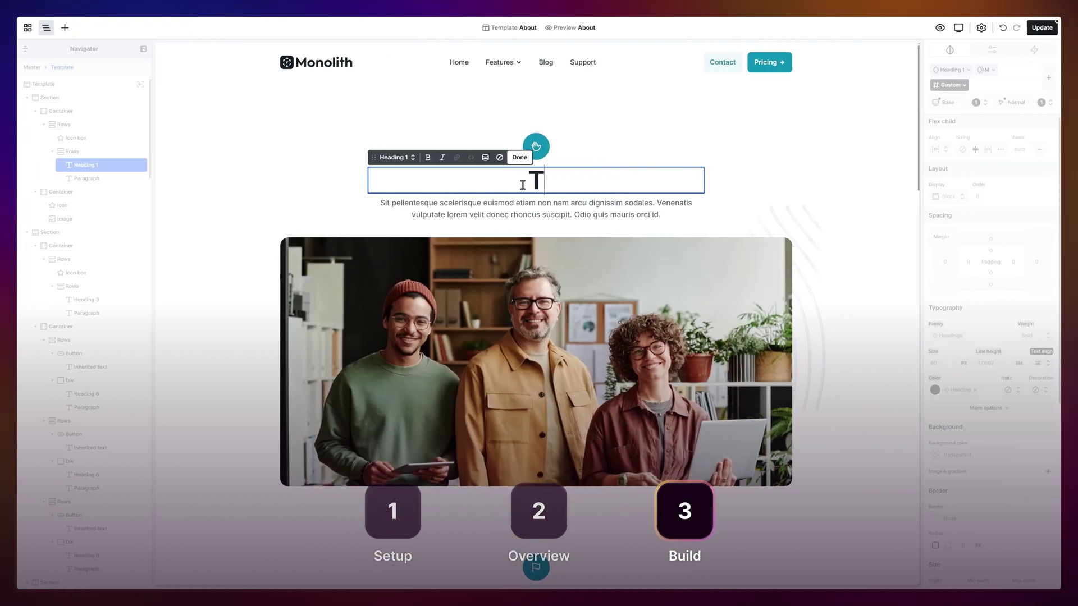
type("he story of us")
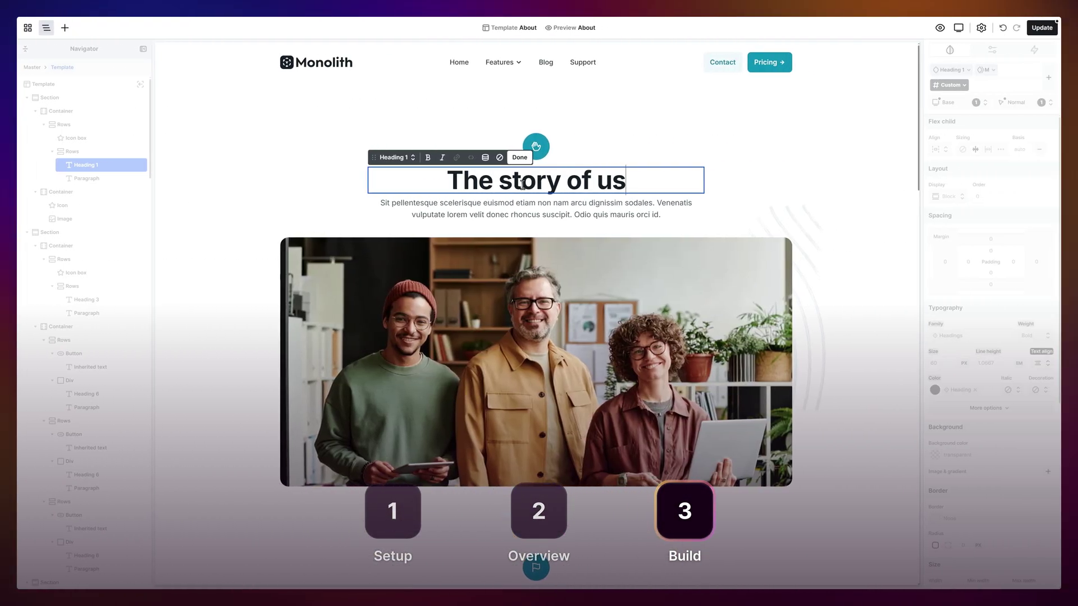
left_click(519, 158)
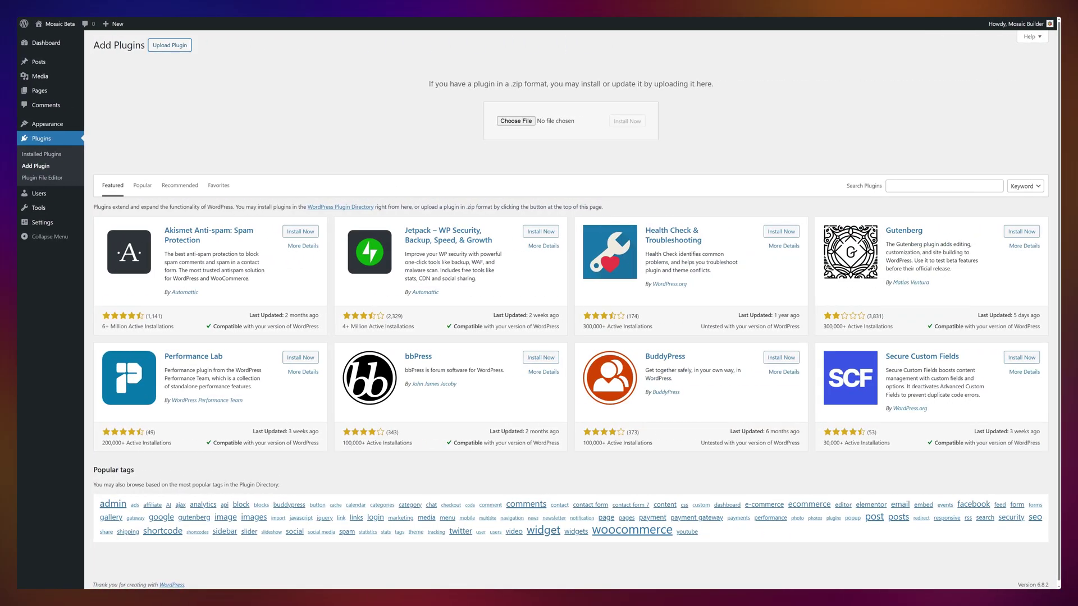
Step: Upload, install and activate the Mosaic plugin zip
left_click_drag(1056, 84, 594, 125)
left_click(623, 119)
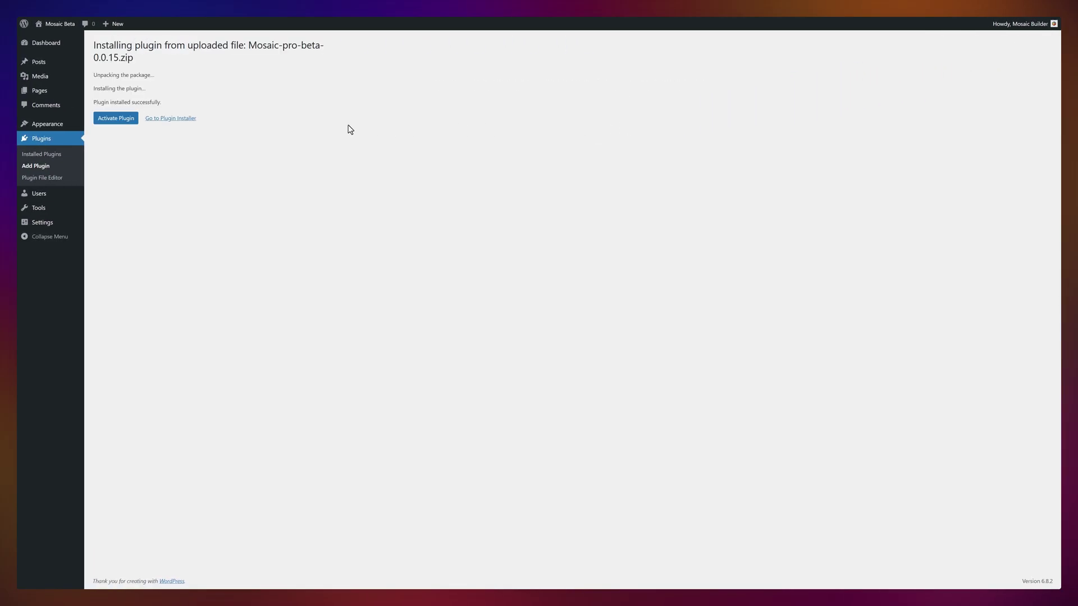
left_click(116, 118)
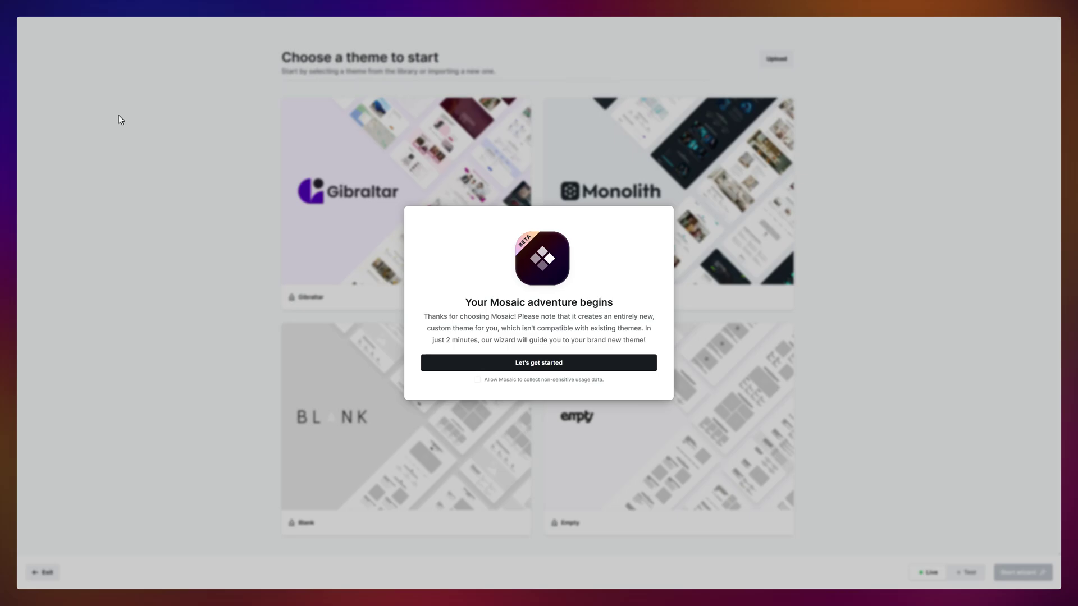
Step: Choose the Monolith theme, start the setup wizard and activate the site's domain to import it
left_click(533, 368)
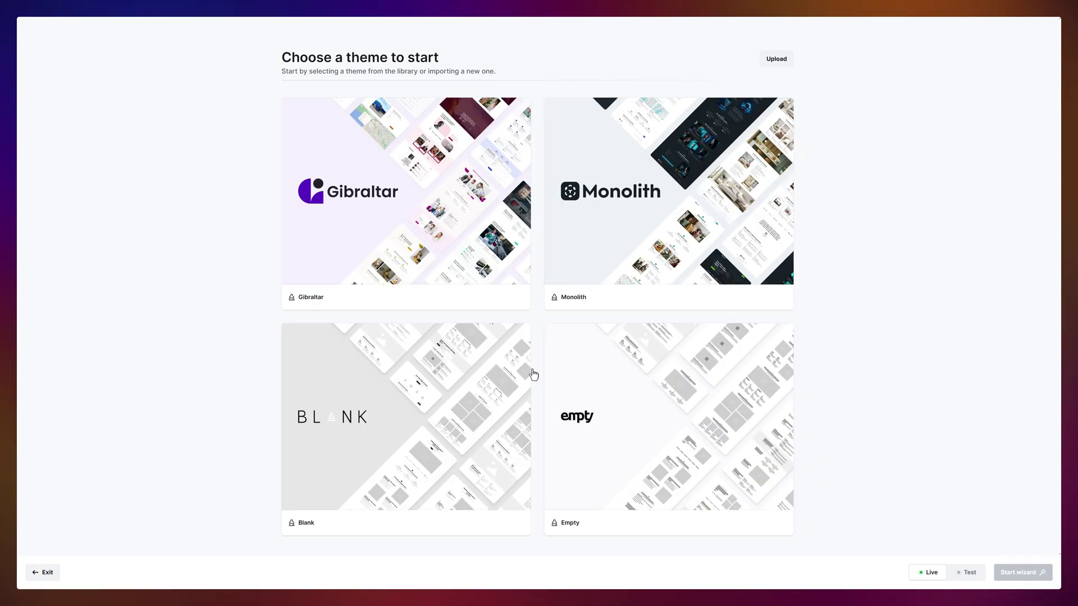
left_click(622, 243)
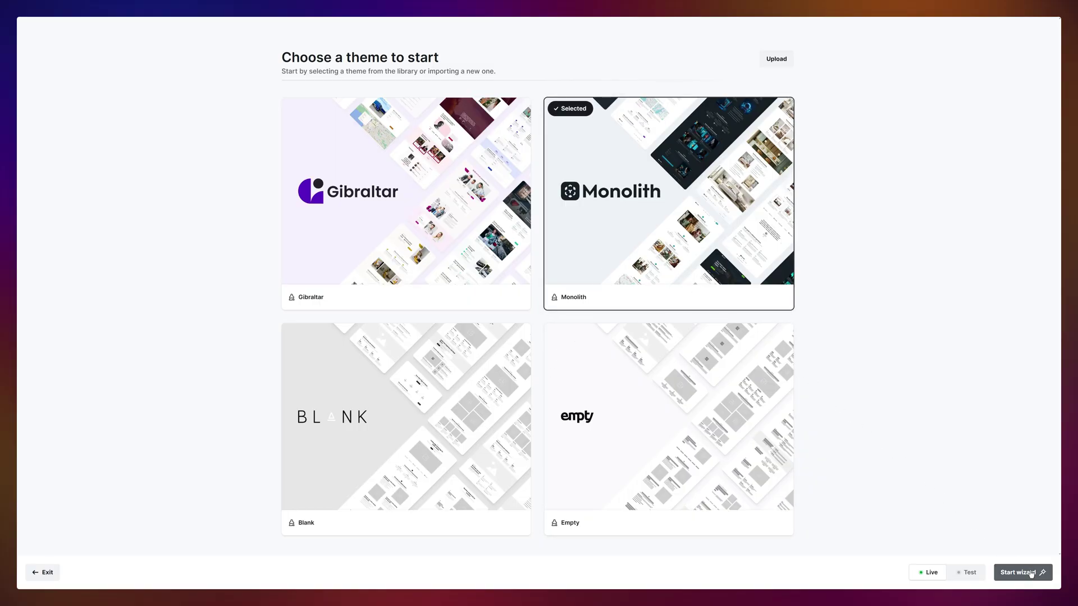
left_click(1032, 574)
left_click(539, 372)
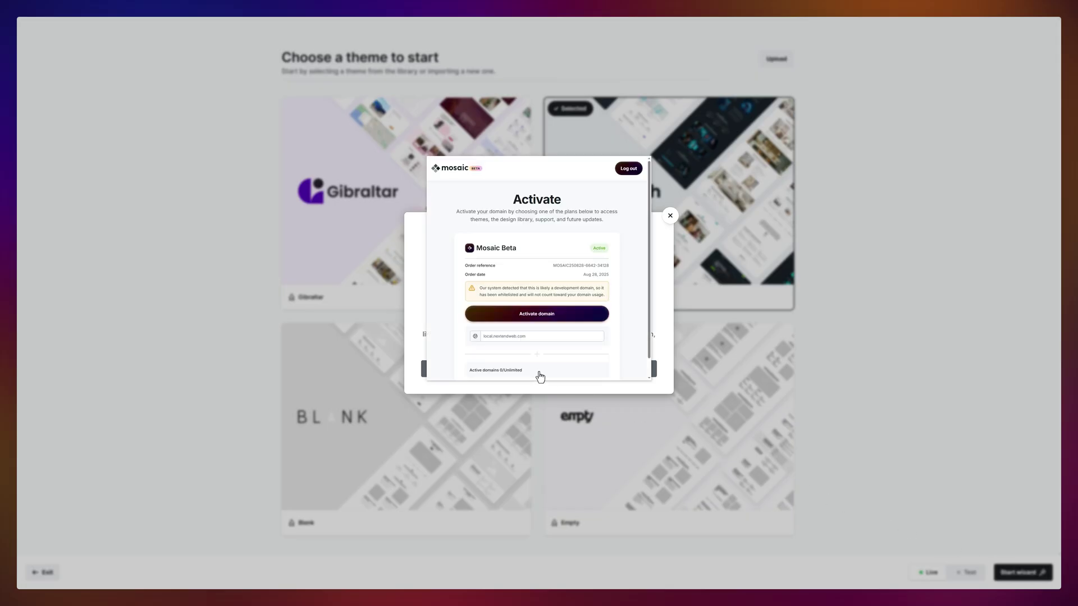
left_click(537, 315)
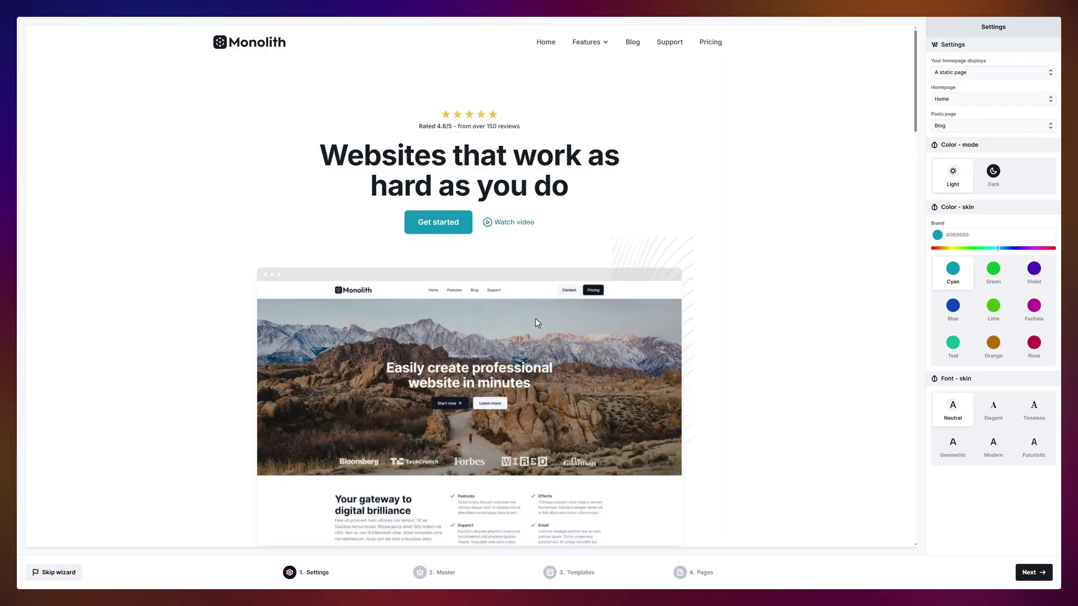
Step: Compare dark mode and the Violet and Rose swatches, keeping light mode with the Cyan brand colour
left_click(989, 179)
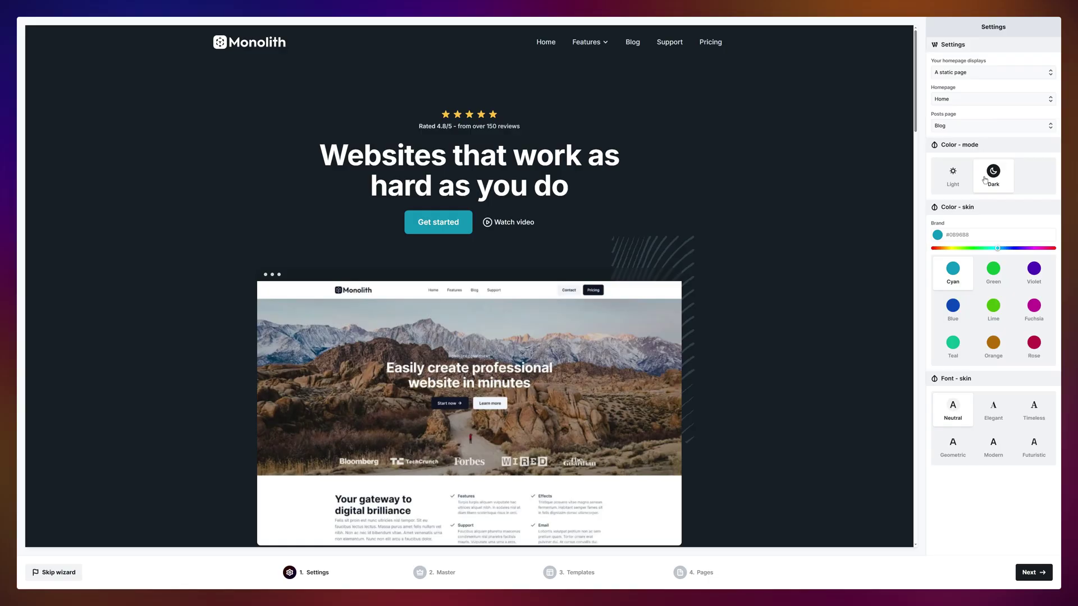
left_click(952, 177)
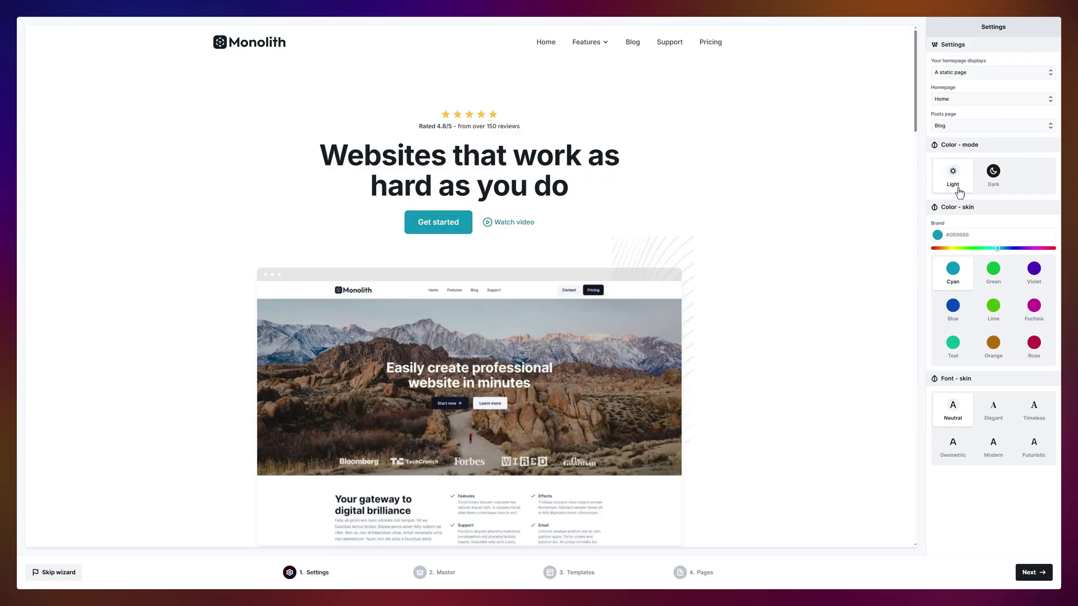
left_click(1032, 272)
left_click(1034, 340)
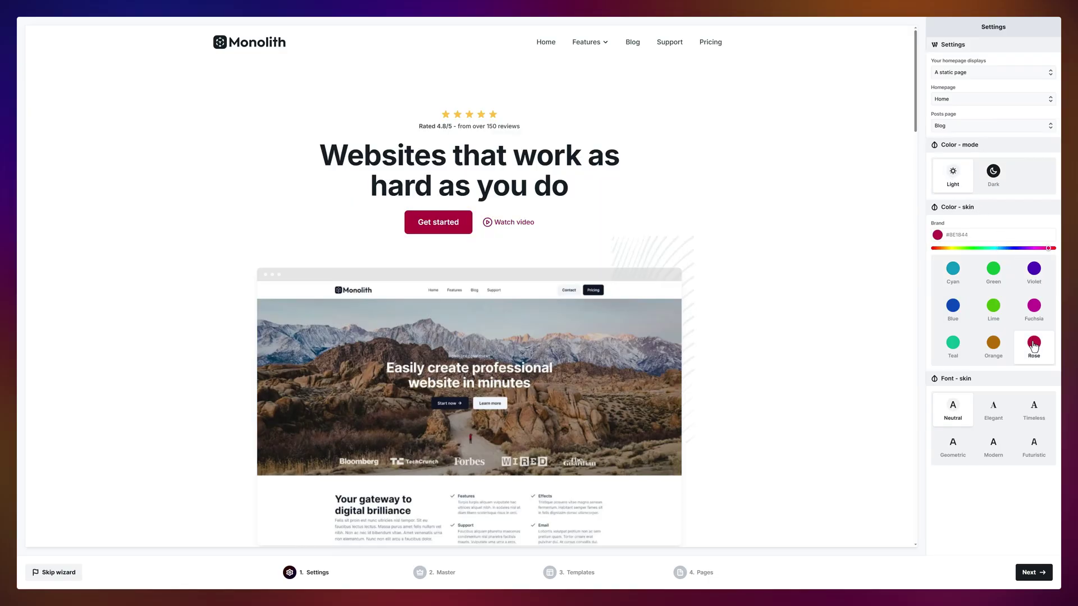
left_click(954, 287)
Step: Try the Timeless and Futuristic fonts, settle on Neutral, and continue to the header and footer step
left_click(1034, 413)
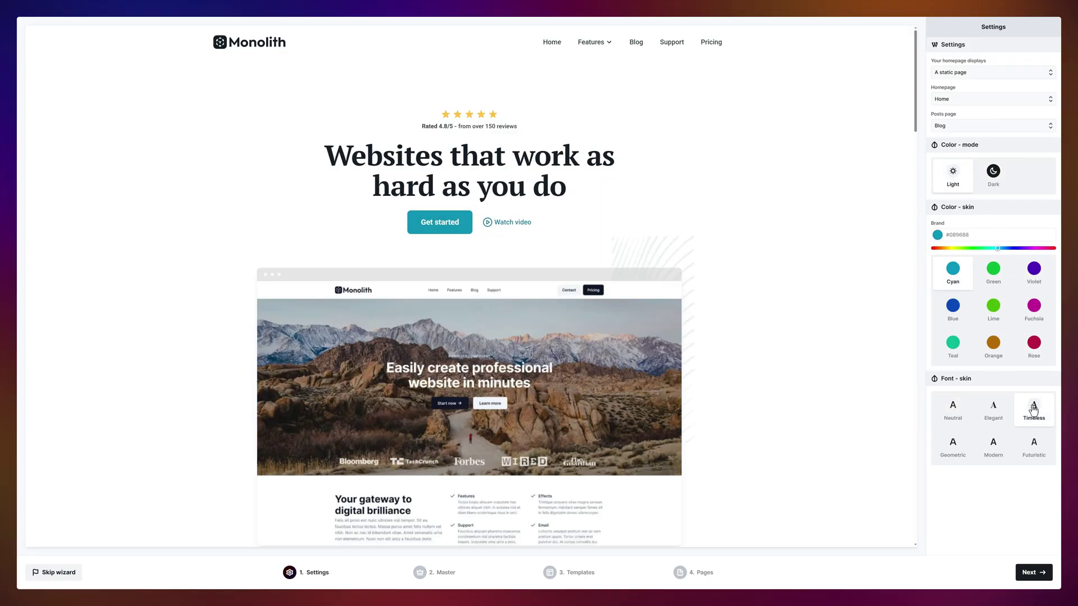
left_click(1038, 453)
left_click(957, 417)
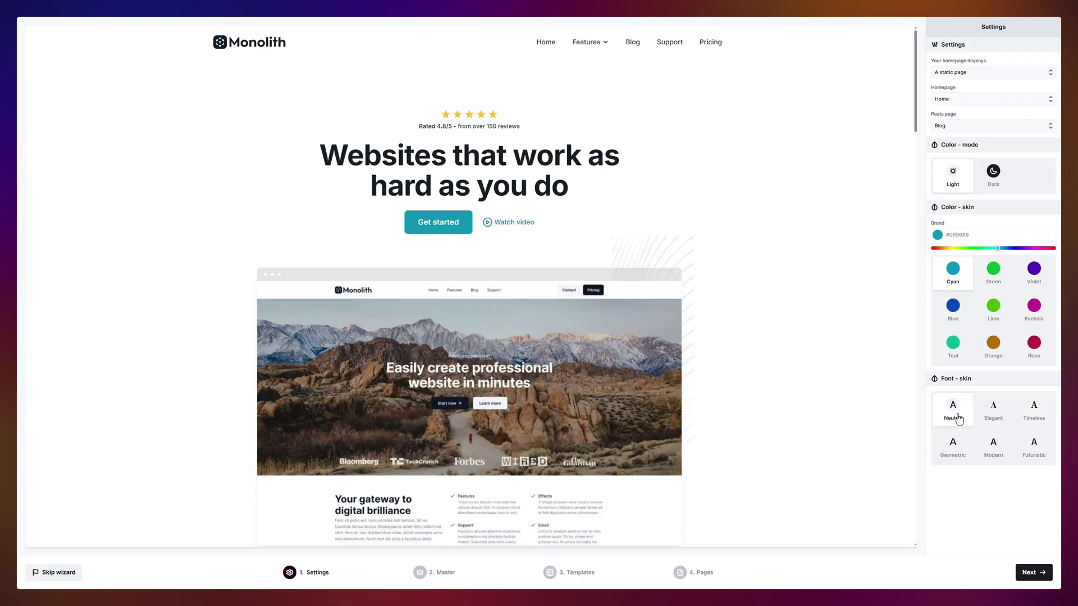
left_click(1031, 573)
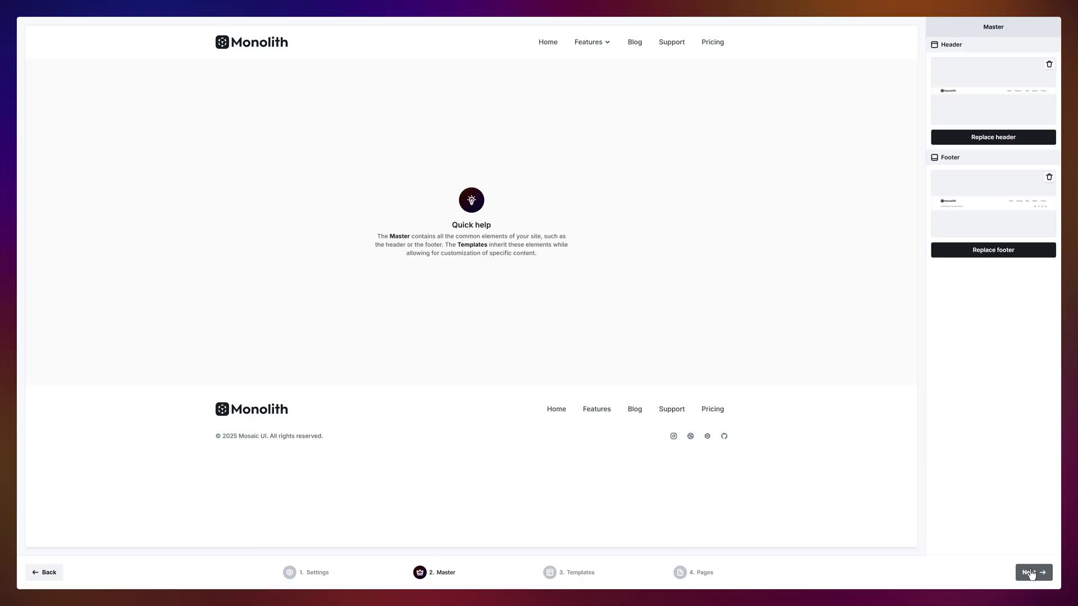
Step: Switch the site header to Header 03 and keep Homepage 01 after viewing the homepage options
left_click(980, 140)
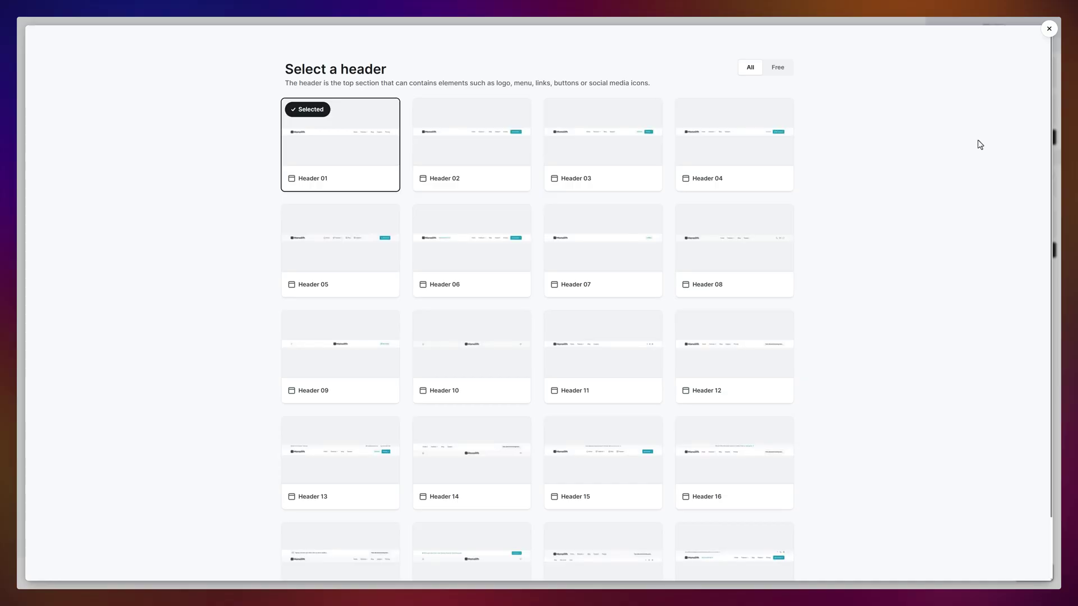
left_click(614, 134)
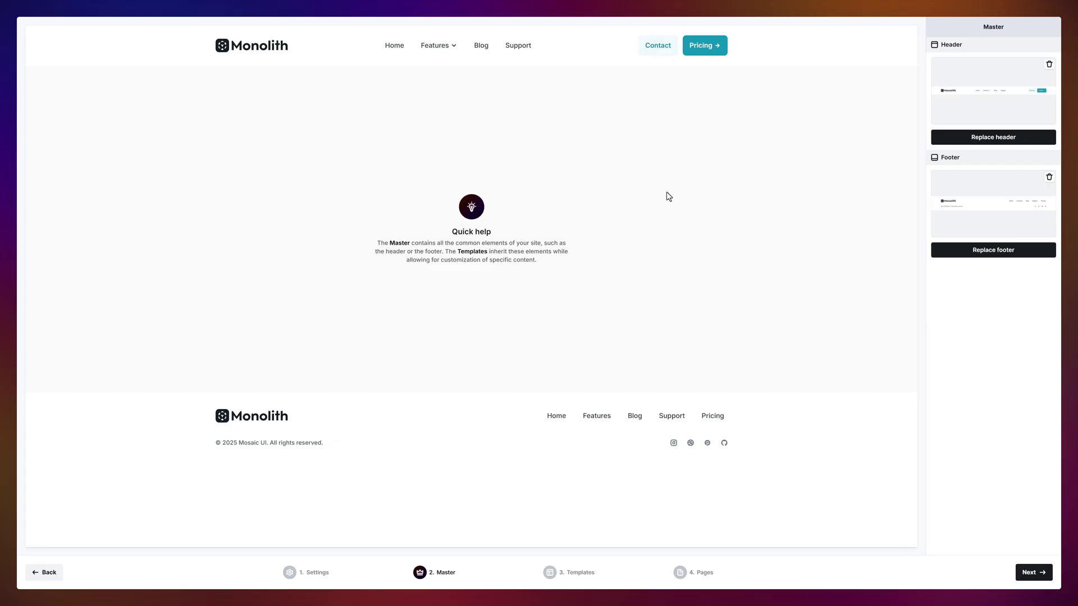
left_click(1032, 574)
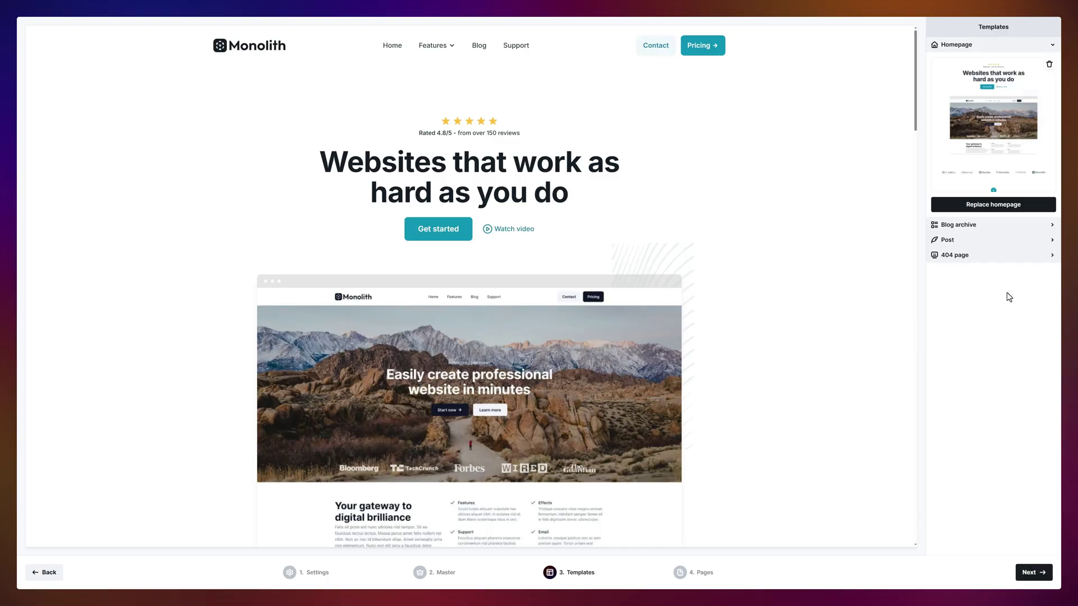
left_click(997, 208)
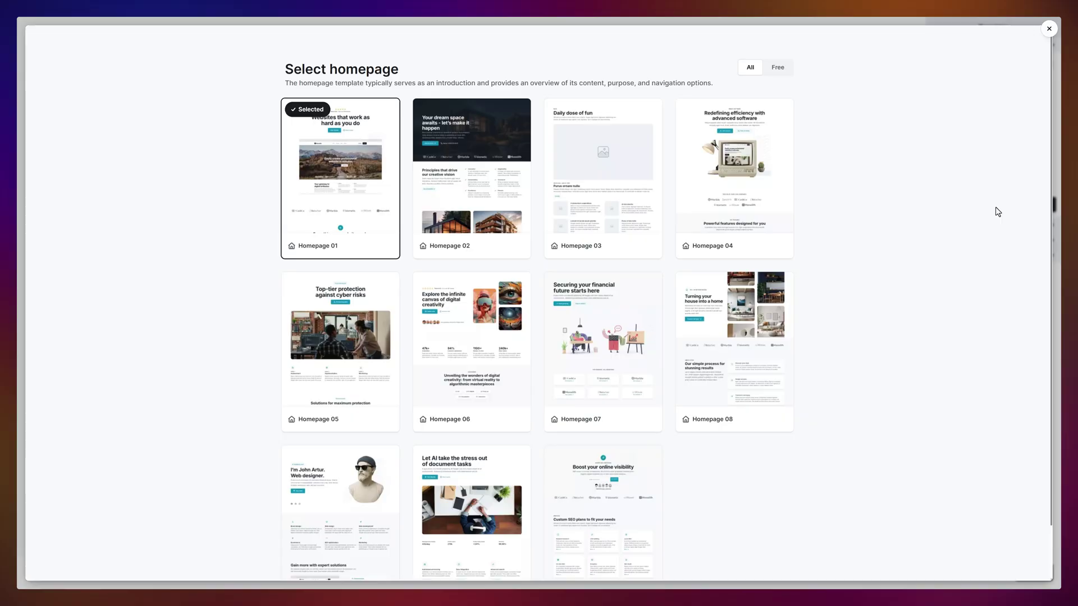
left_click(1049, 29)
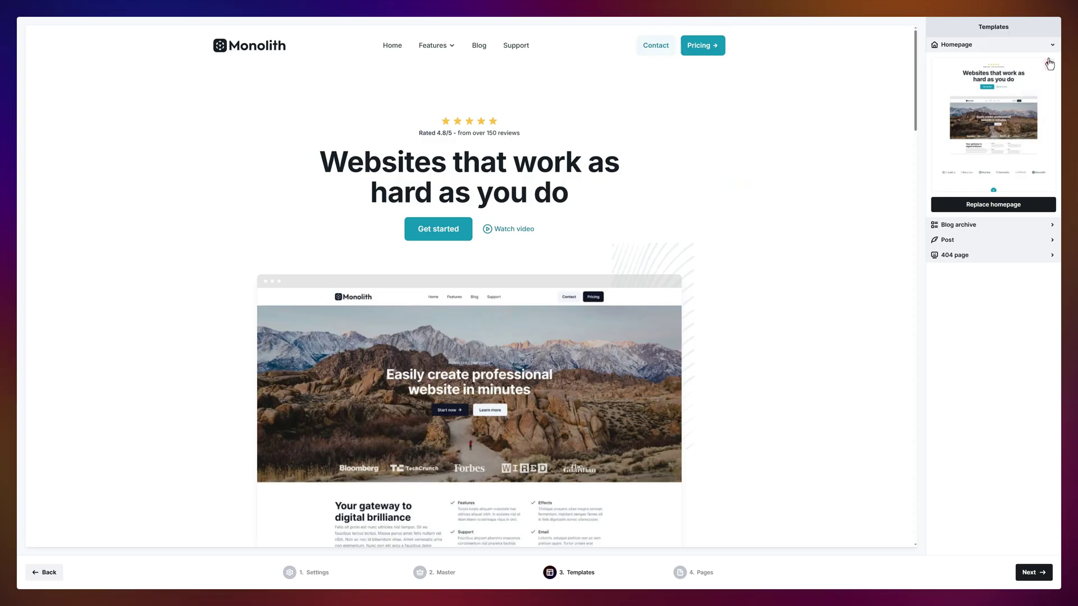
Step: Add the Contact 01 page layout to the site's extra pages
left_click(1031, 571)
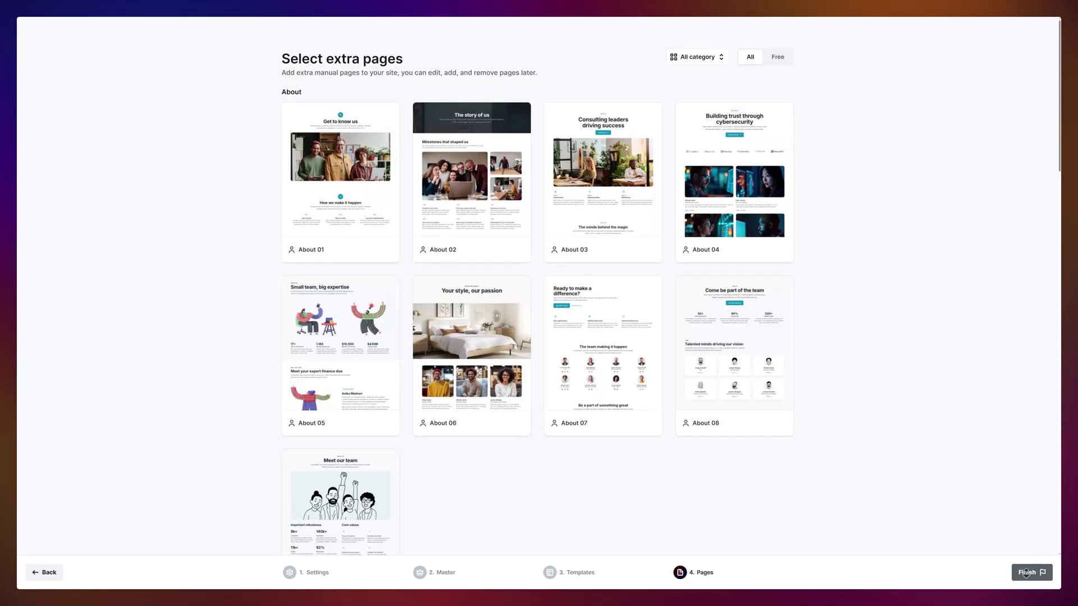
scroll(1026, 573, "down", 5)
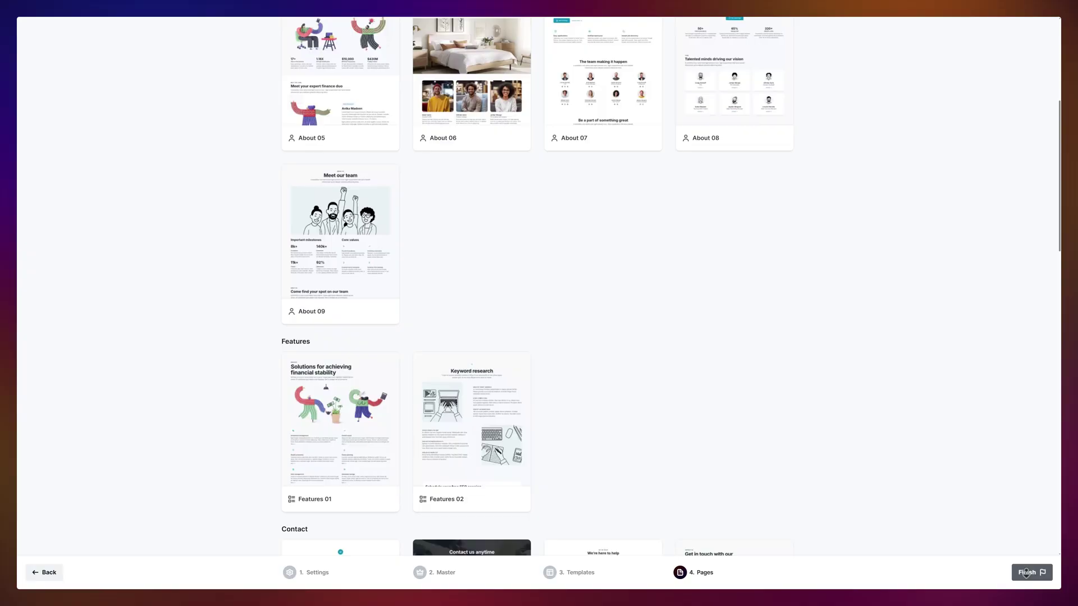
scroll(1026, 573, "down", 3)
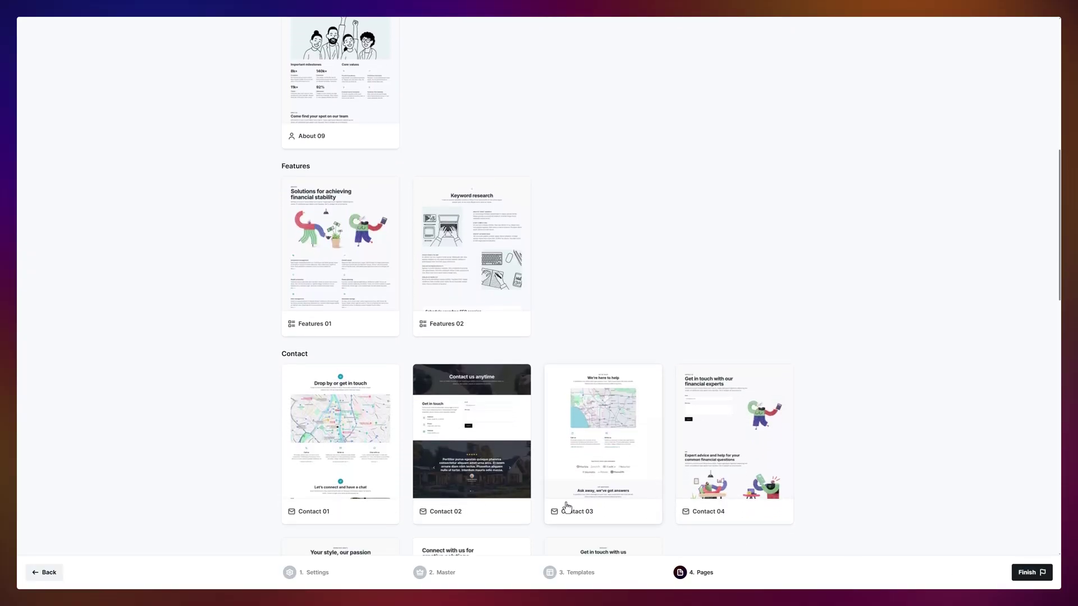
left_click(340, 438)
left_click(1027, 572)
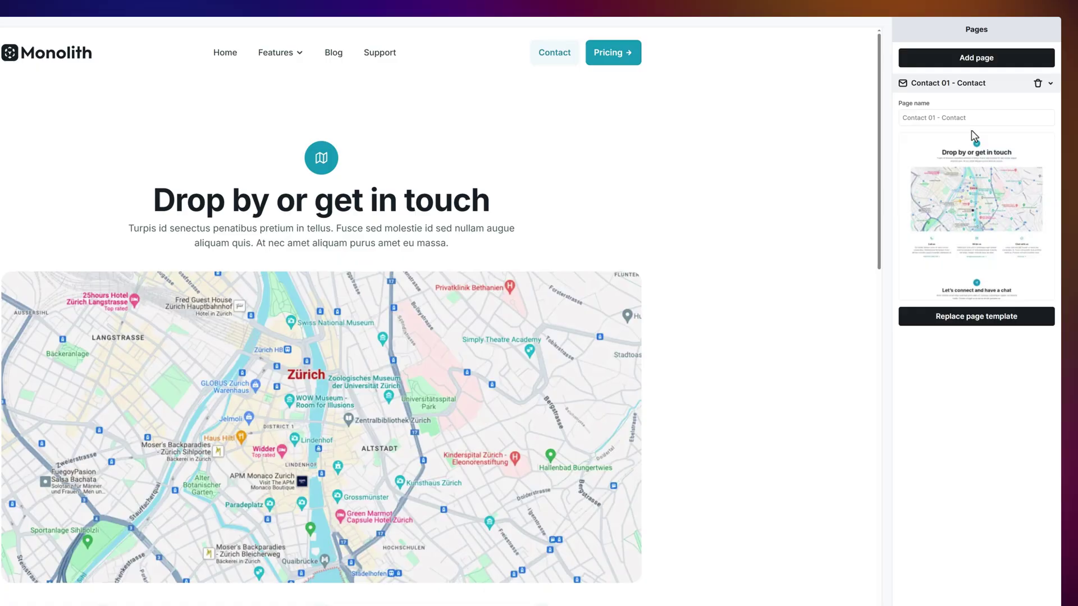
Step: Rename the new page to 'Contact' and finish applying the theme
triple_click(989, 96)
type("Contact")
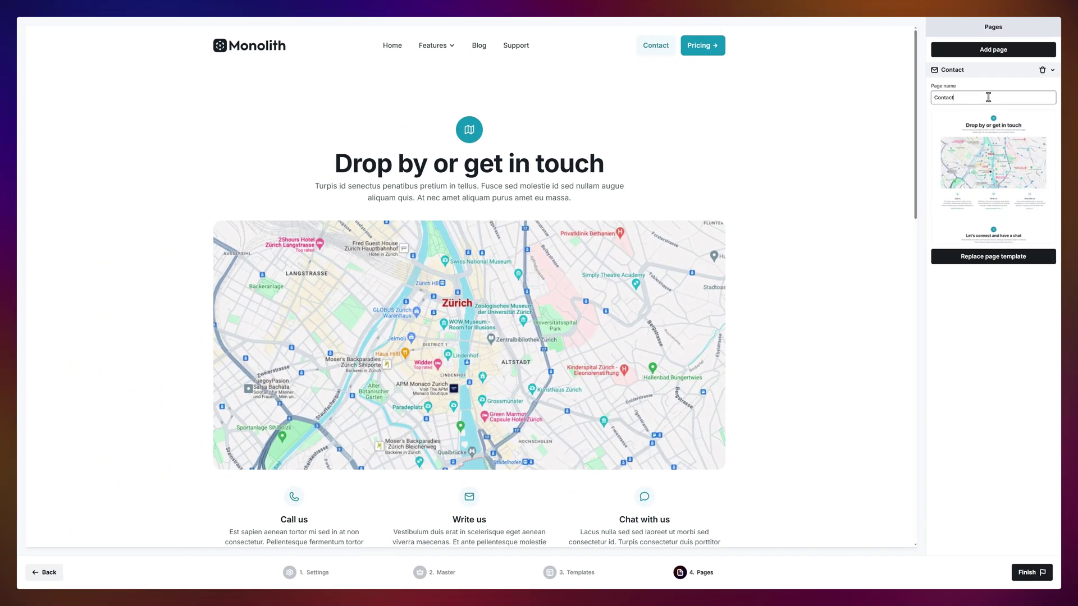
left_click(1030, 572)
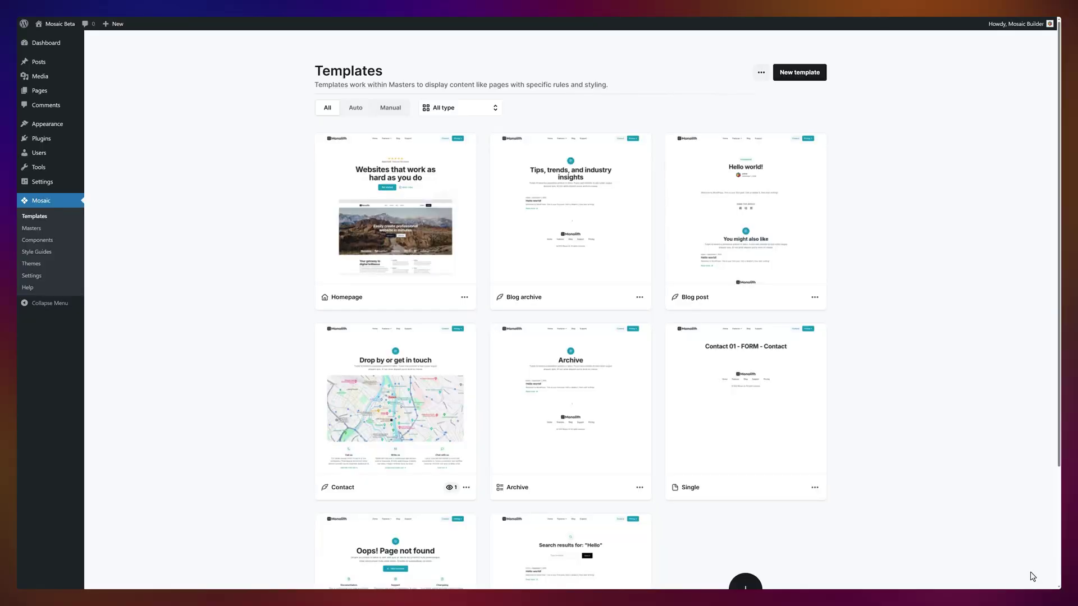
Step: Look over the Masters and Themes pages, then open the Homepage template from Templates
left_click(33, 229)
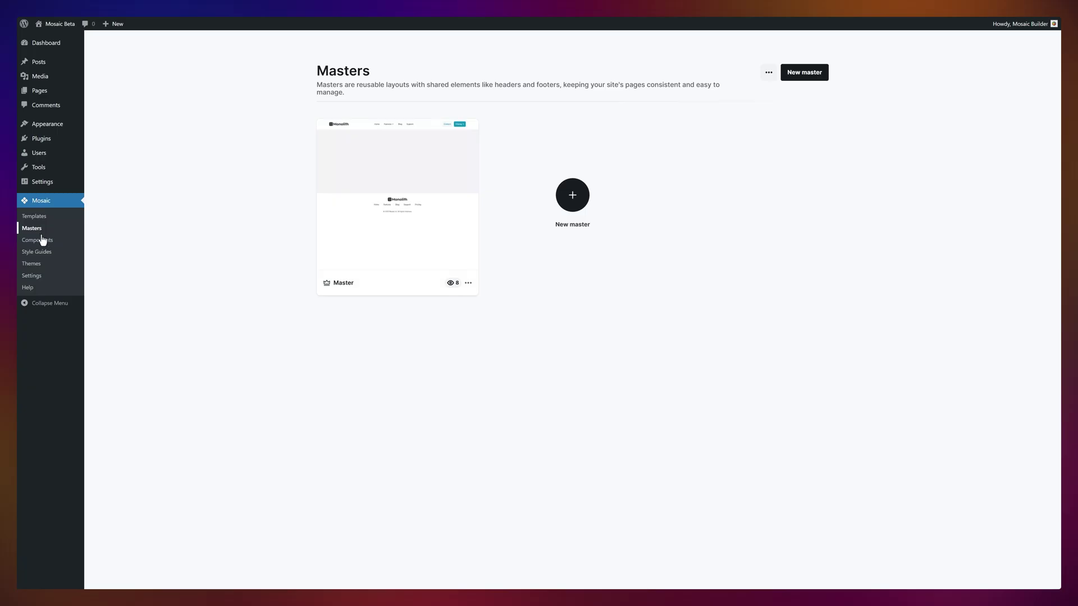
left_click(32, 264)
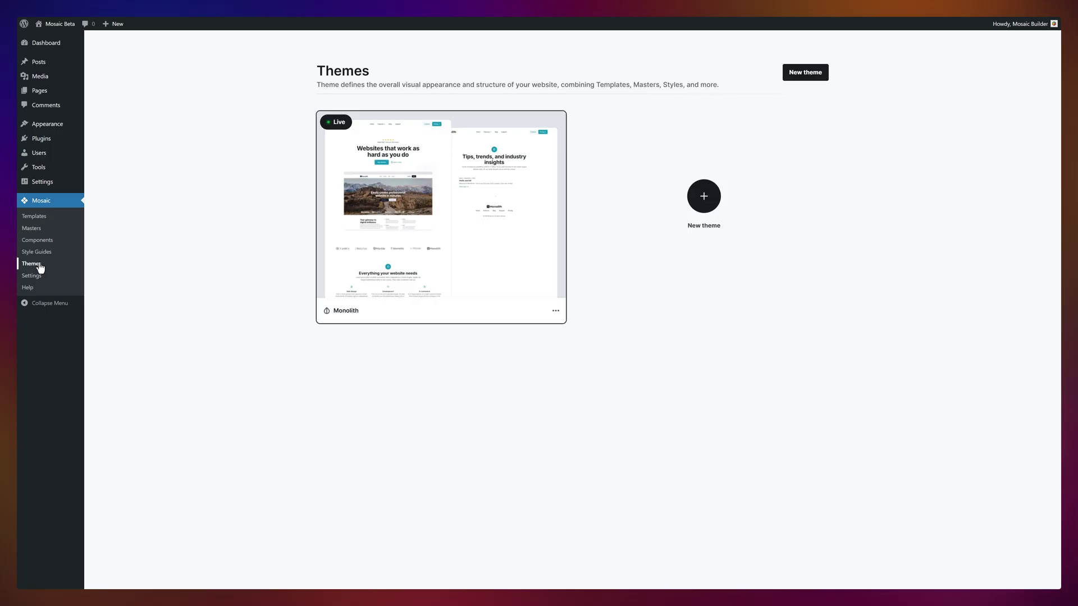
left_click(34, 217)
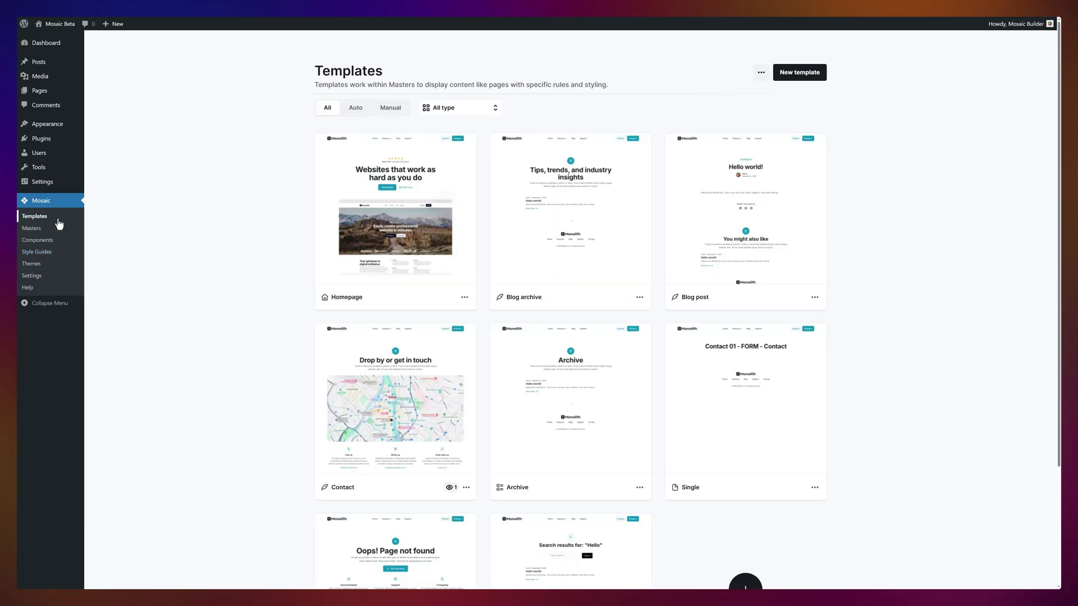
left_click(395, 228)
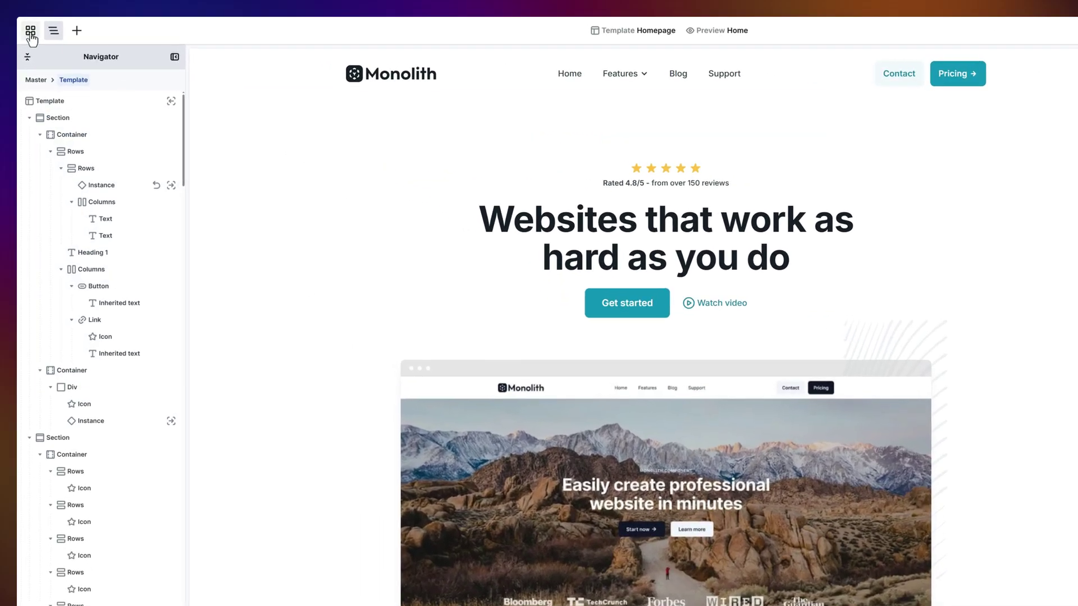
Step: Toggle the Homepage editor's main menu and element tree, then open the Add elements panel
left_click(31, 32)
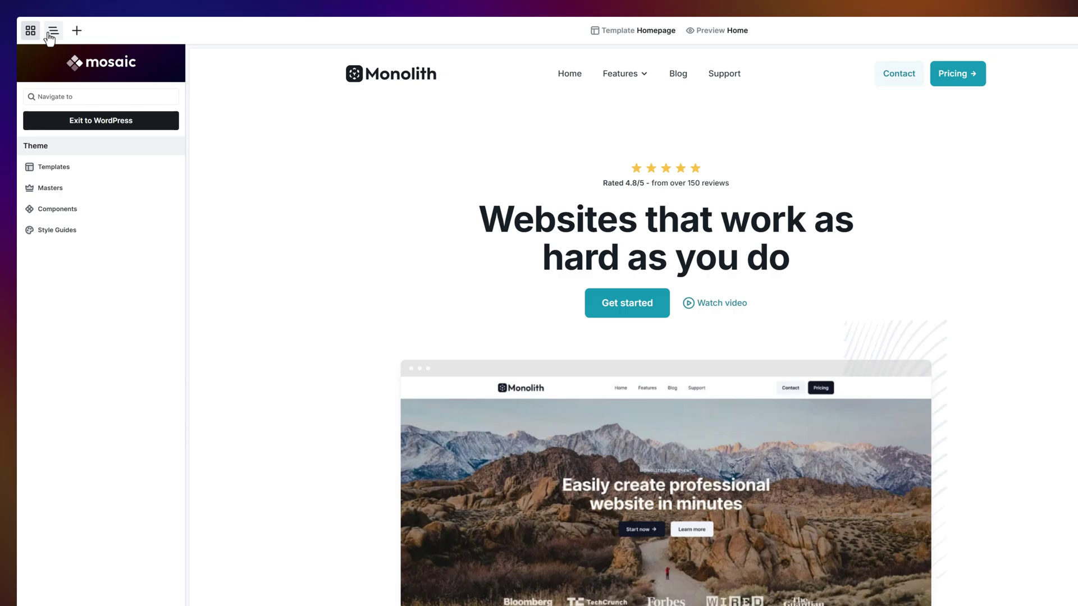
left_click(53, 32)
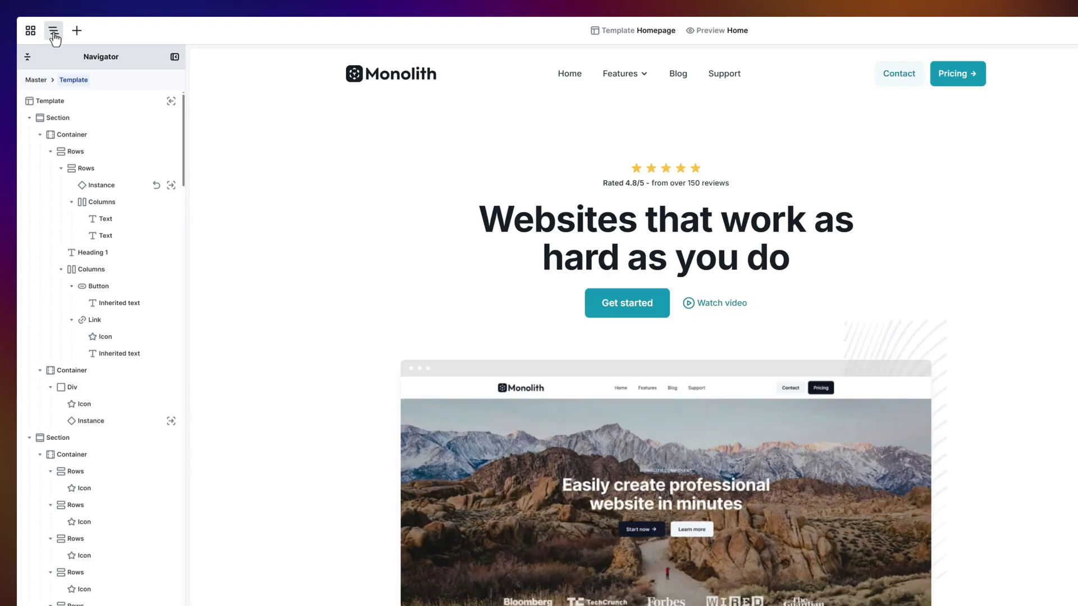
left_click(54, 34)
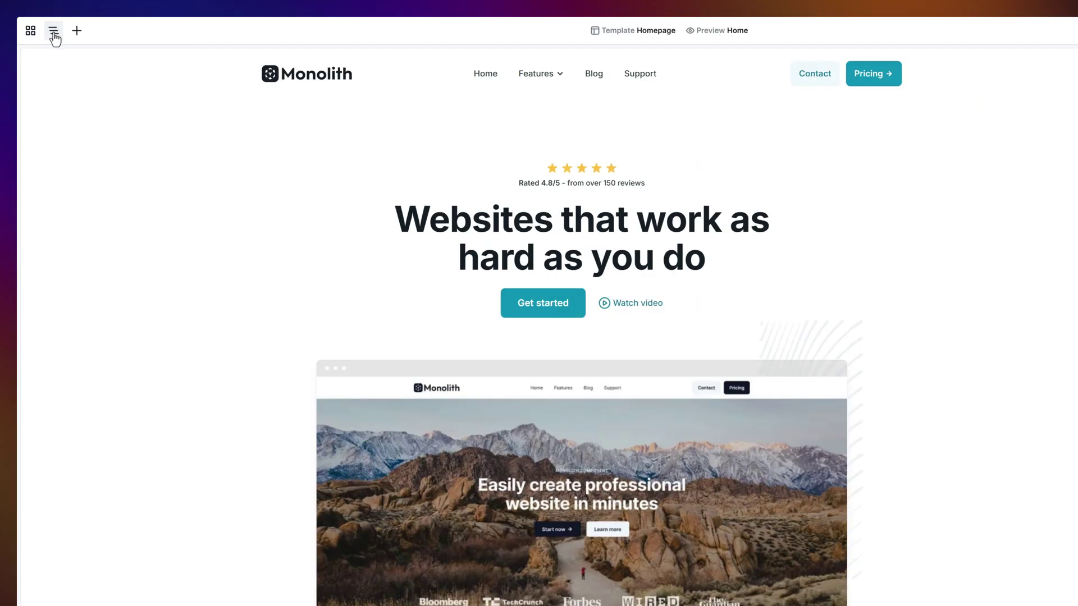
left_click(54, 35)
left_click(77, 35)
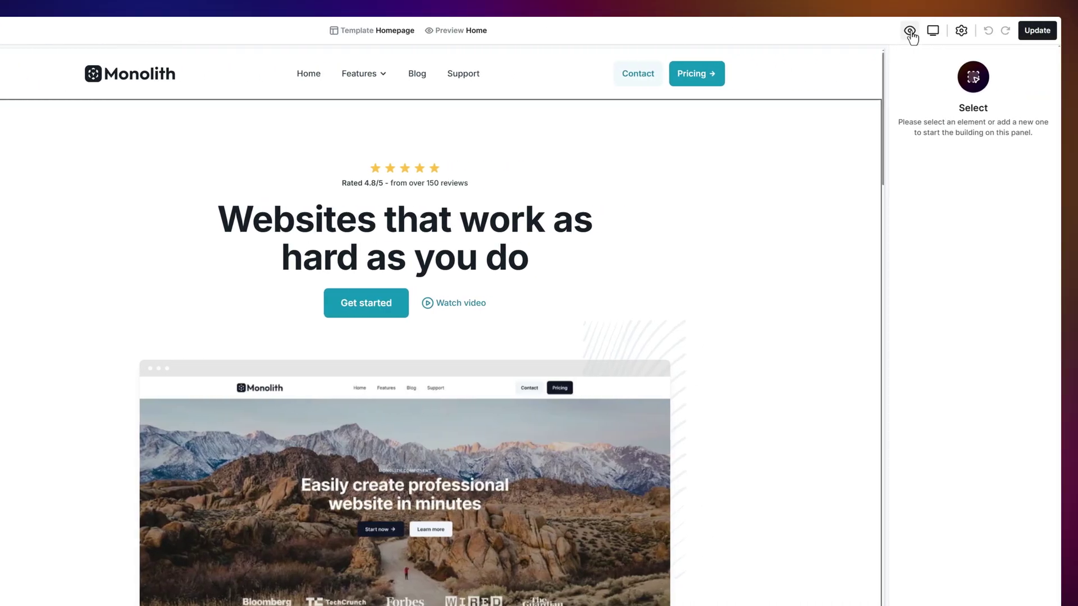
Step: Preview the Homepage template at tablet and mobile widths
left_click(910, 31)
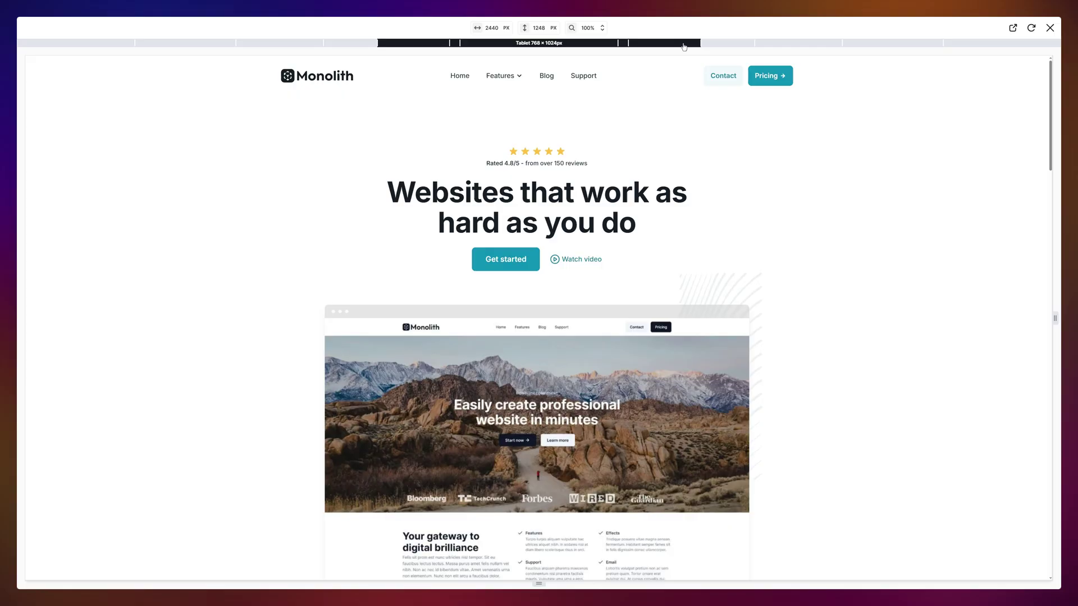
left_click(684, 46)
left_click(606, 45)
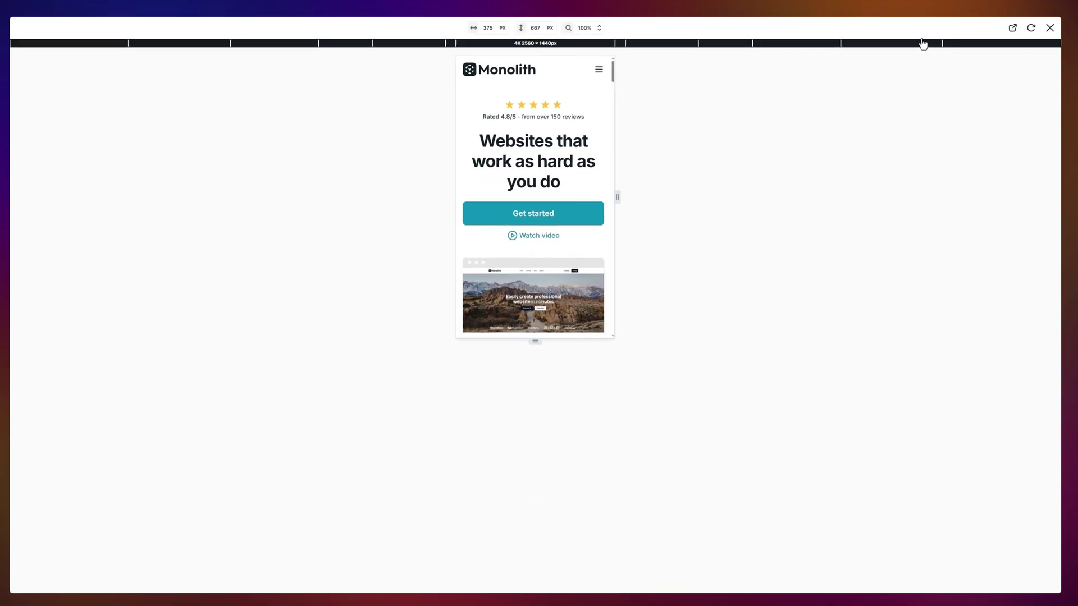
key("Escape")
Step: Check the breakpoints and general settings menus, then save the Homepage template with Update
left_click(941, 29)
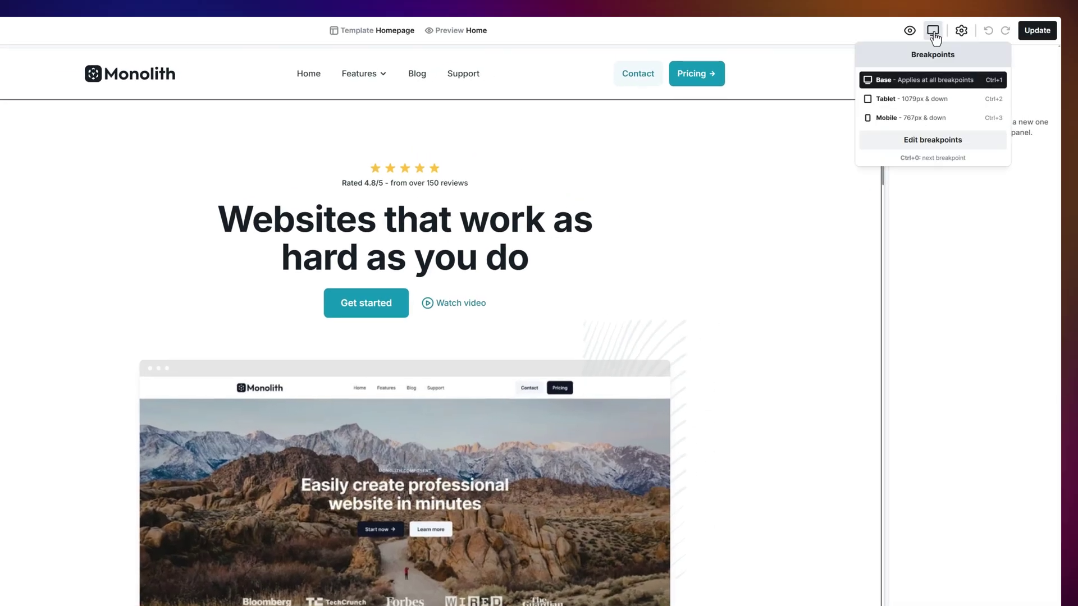
left_click(934, 34)
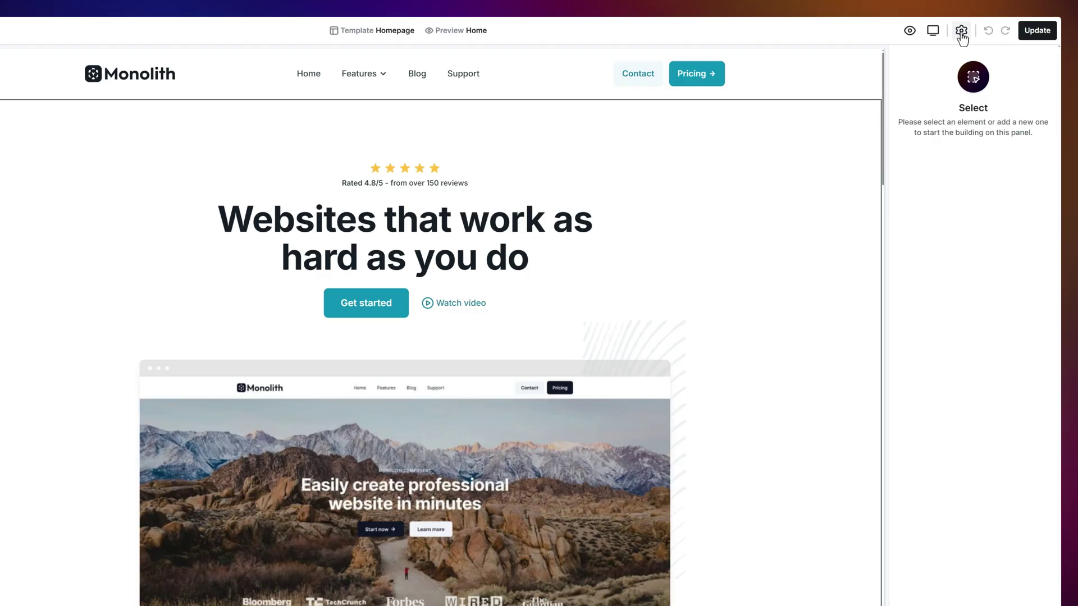
left_click(962, 33)
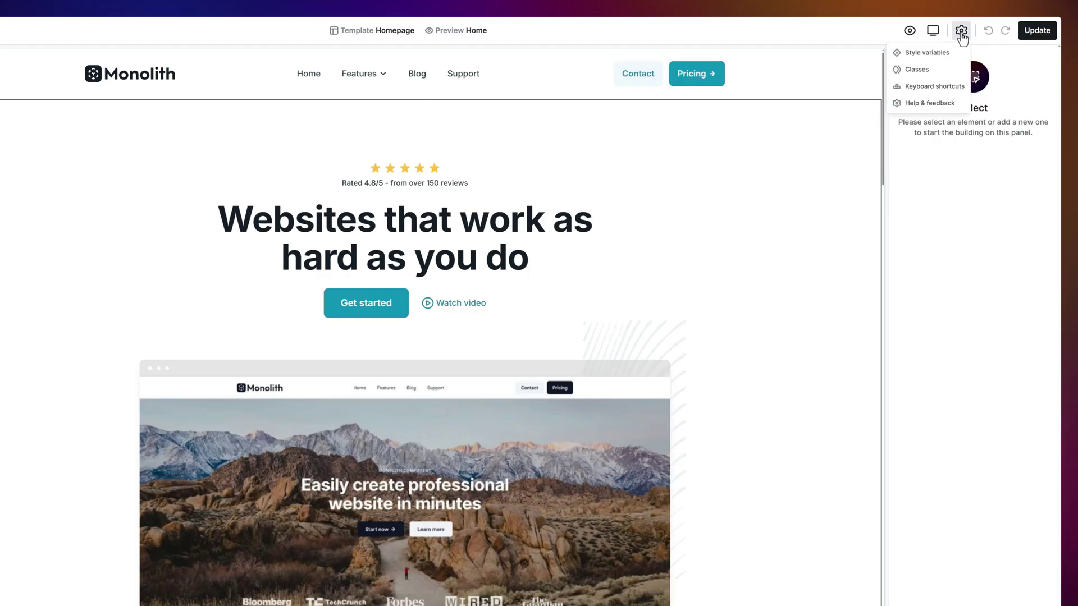
left_click(962, 34)
left_click(1027, 39)
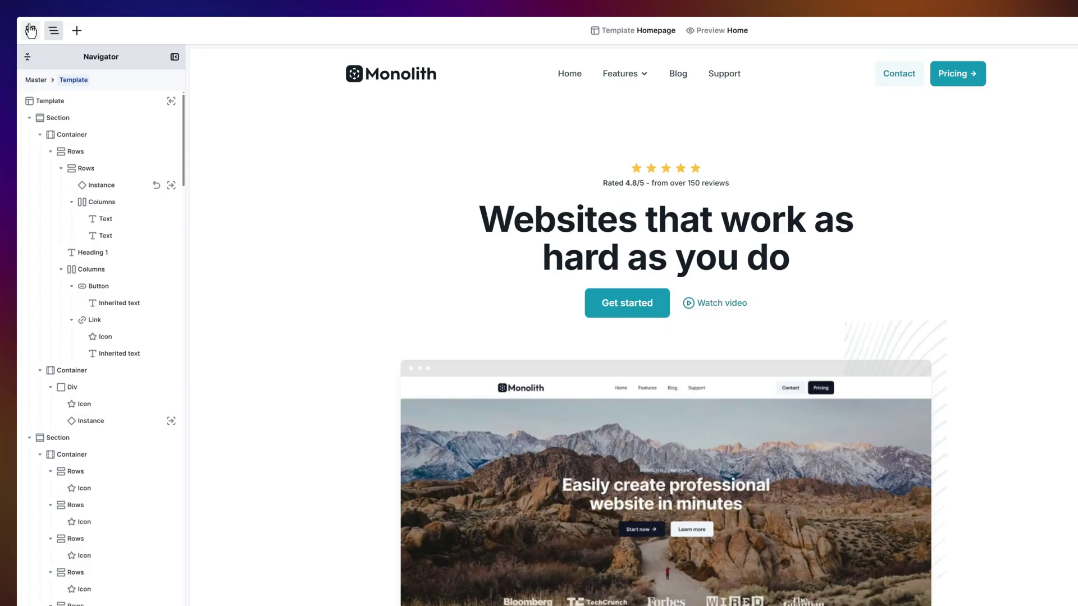
left_click(31, 30)
Step: Leave the builder and publish a new WordPress page titled 'About'
left_click(101, 135)
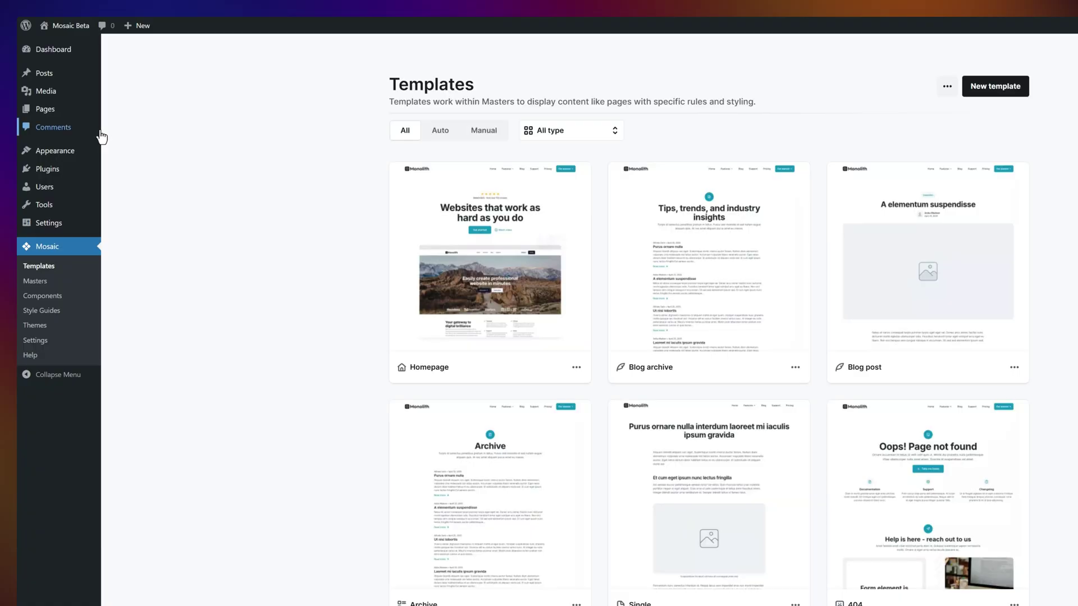
mouse_move(68, 110)
left_click(125, 125)
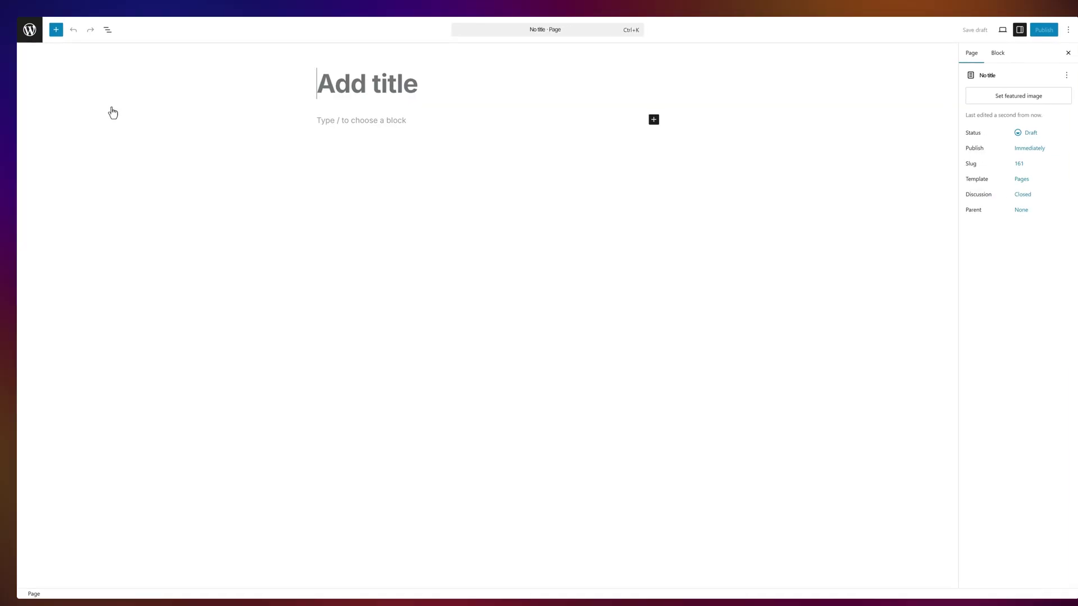
type("About")
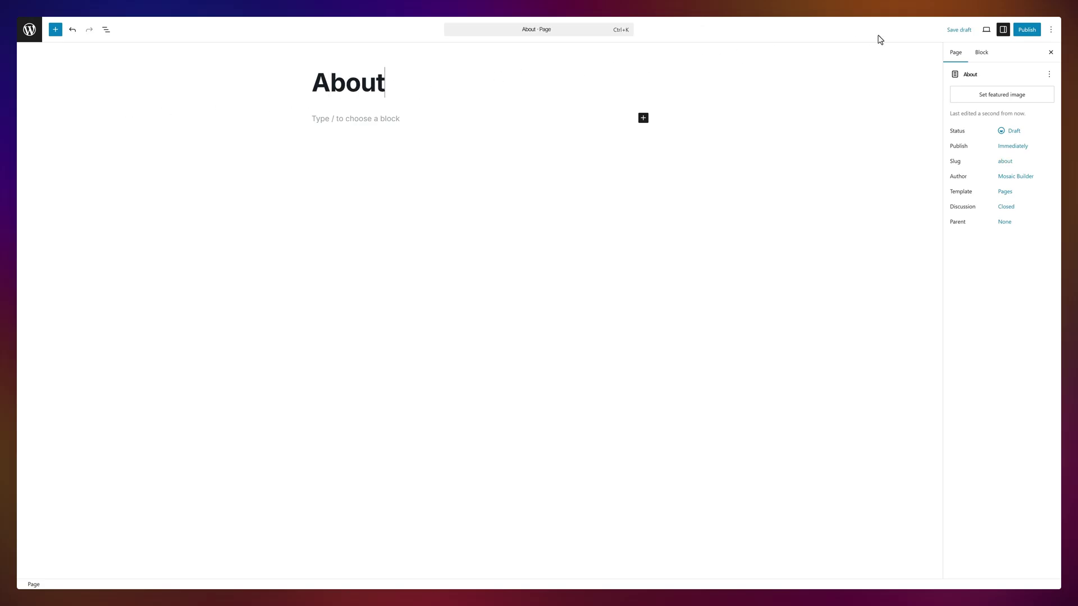
left_click(1027, 29)
left_click(1029, 31)
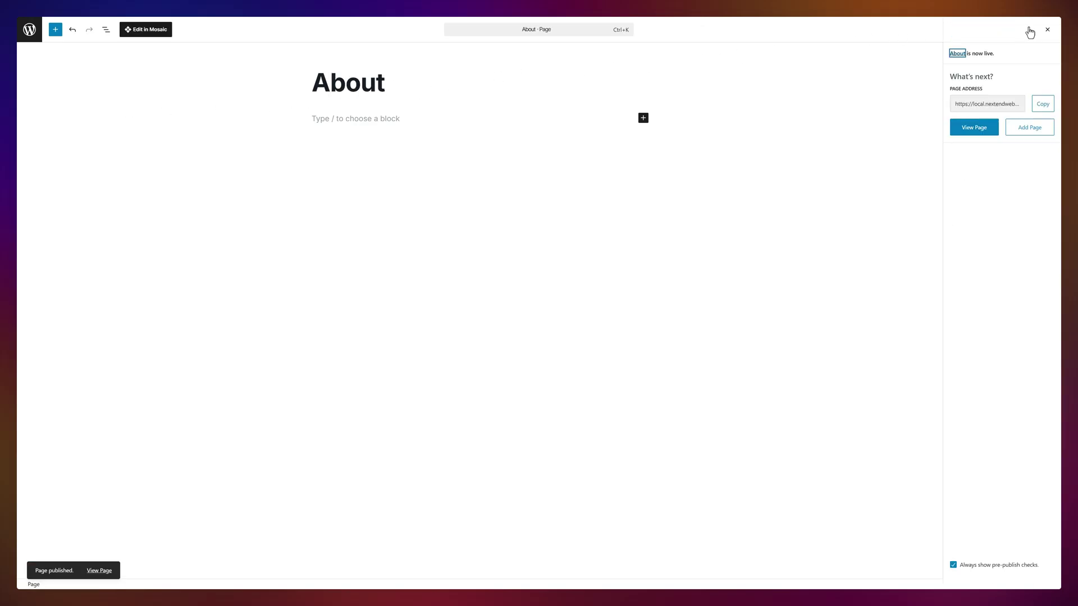
key("Escape")
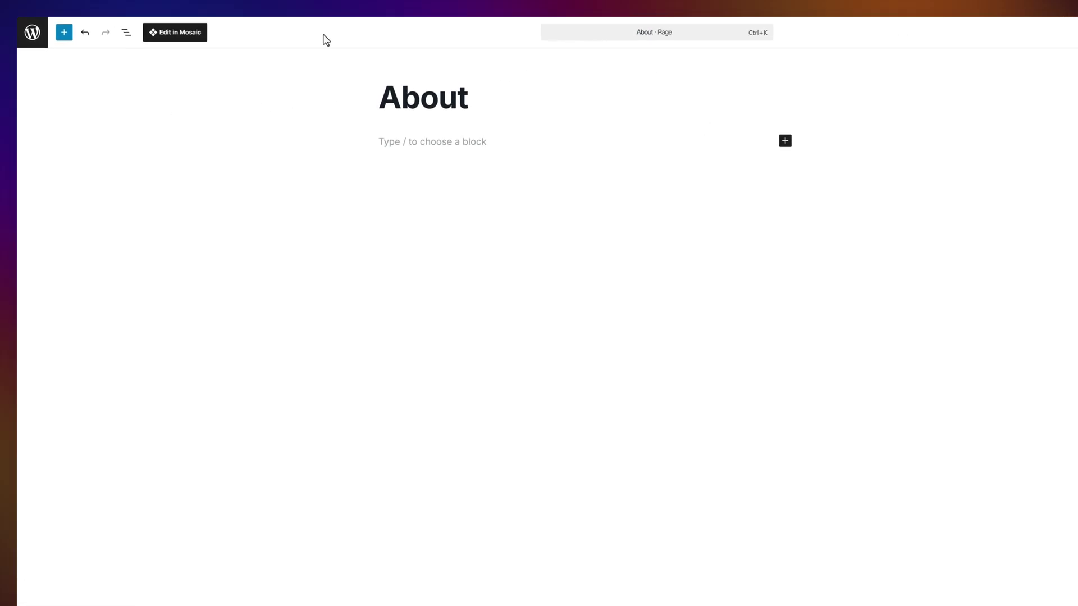
Step: Create a new Mosaic template for the About page and insert the About 01 library page layout
left_click(177, 39)
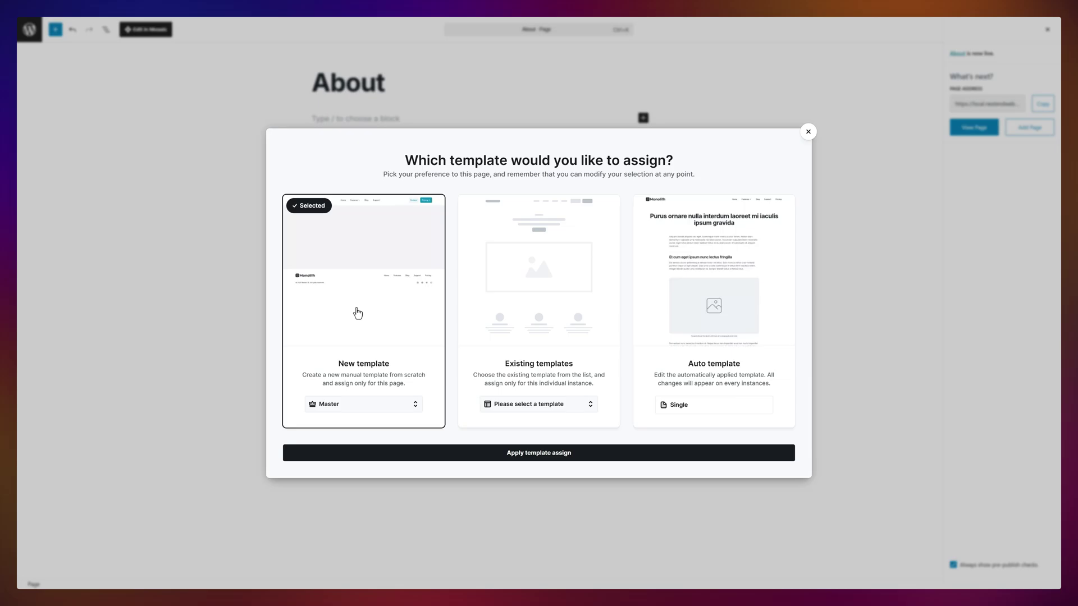
left_click(524, 456)
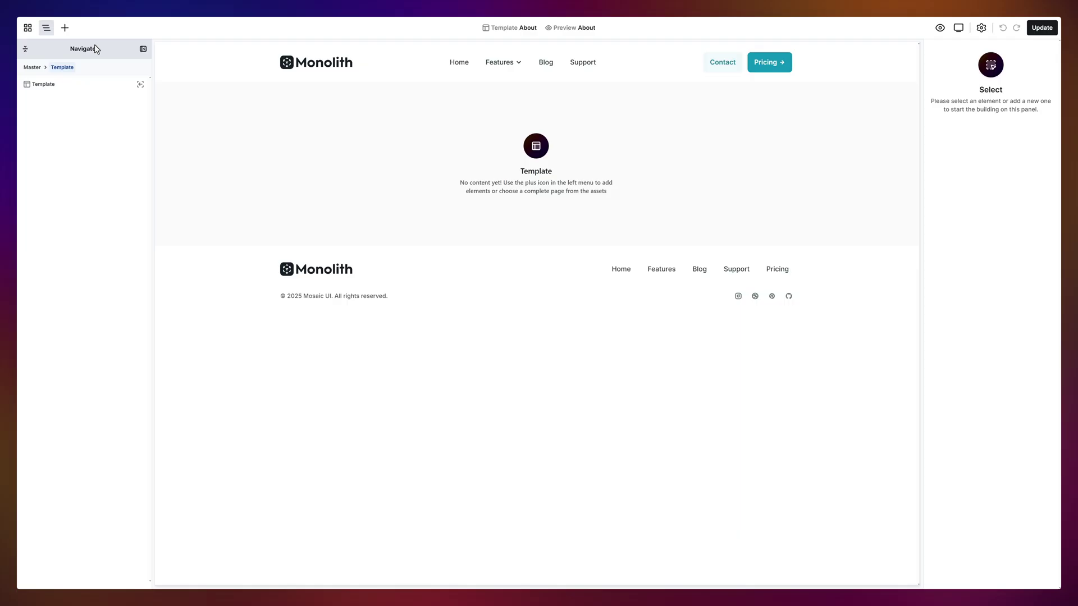
left_click(65, 29)
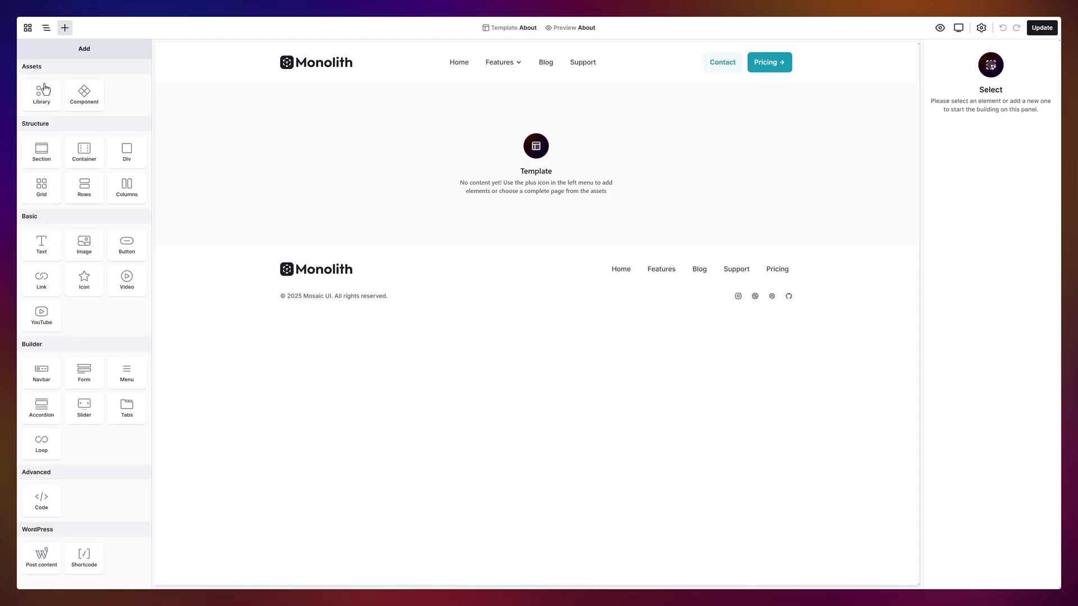
left_click(50, 99)
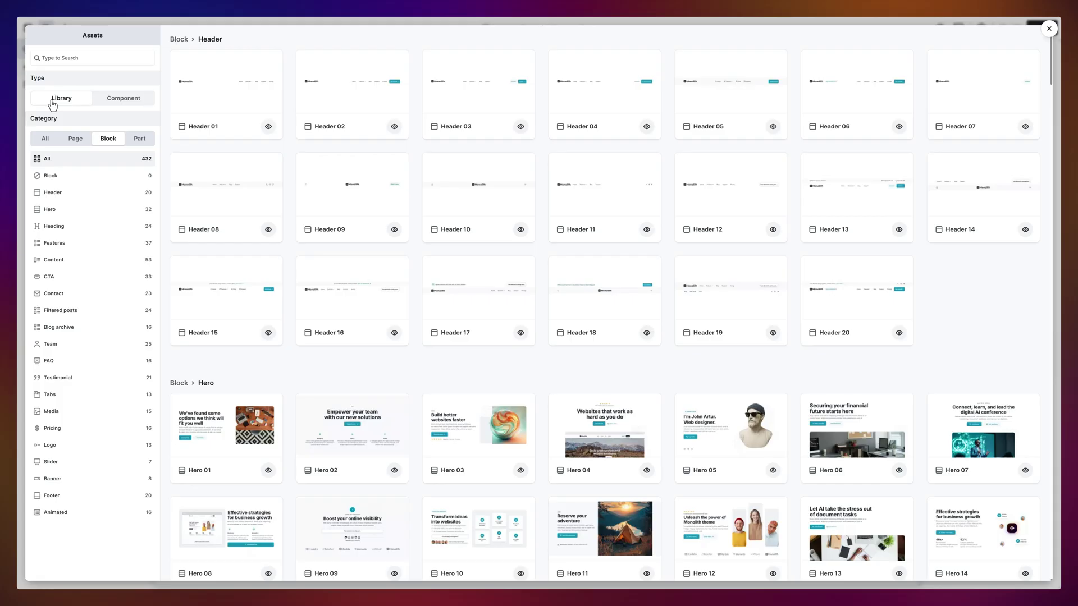
left_click(74, 142)
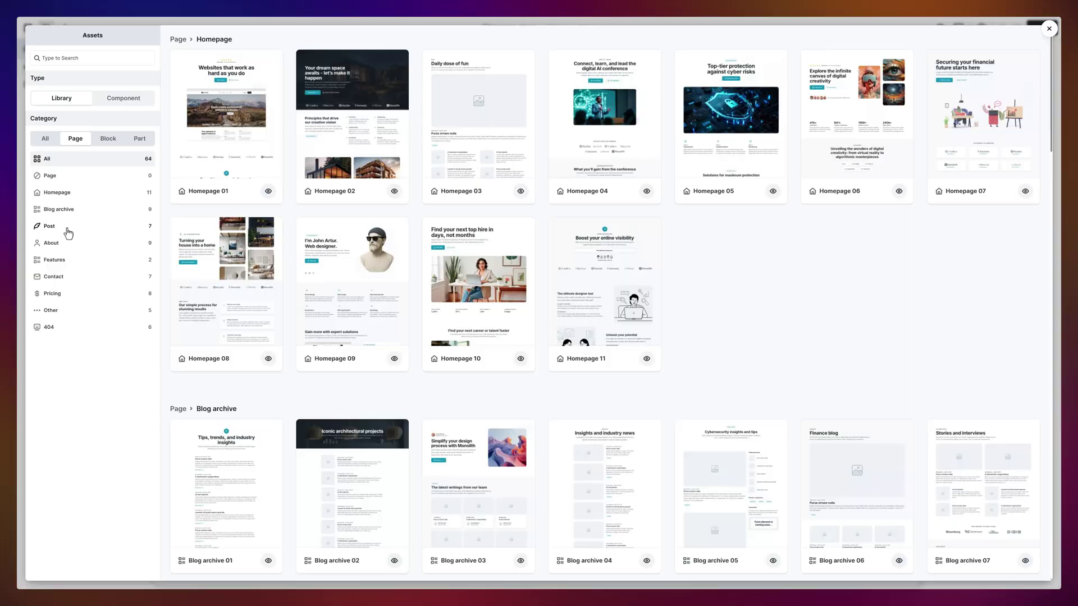
left_click(68, 246)
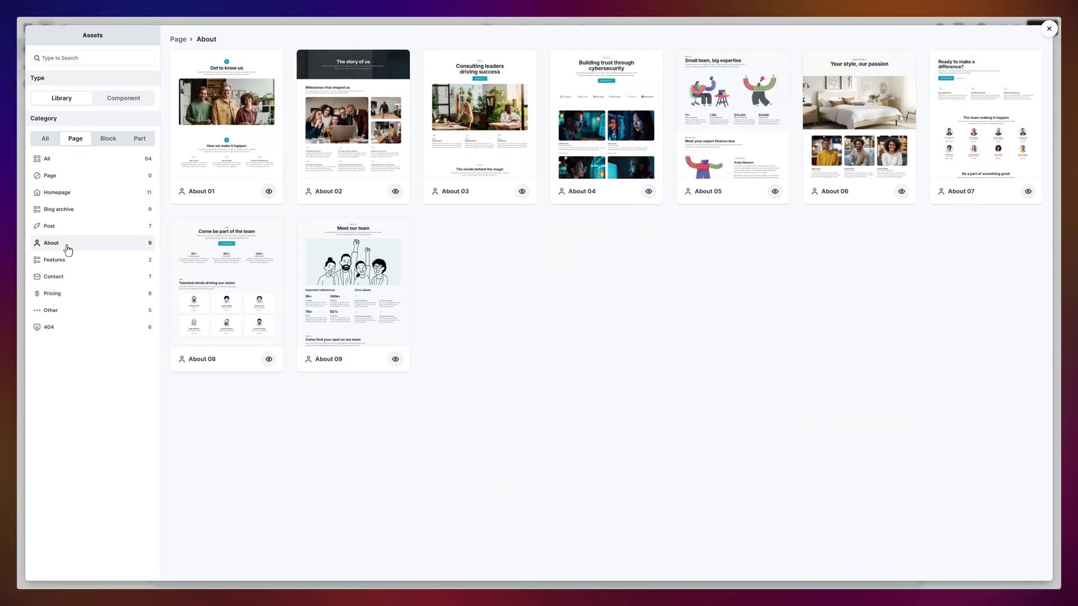
left_click(224, 138)
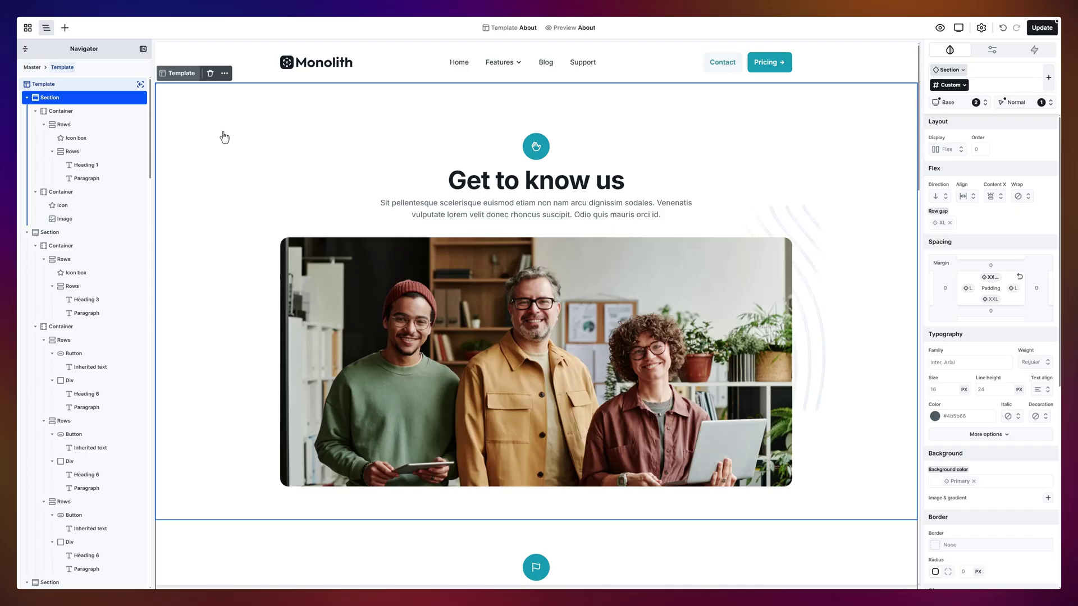
Step: Change the 'Get to know us' heading text to 'The story of us'
left_click(525, 181)
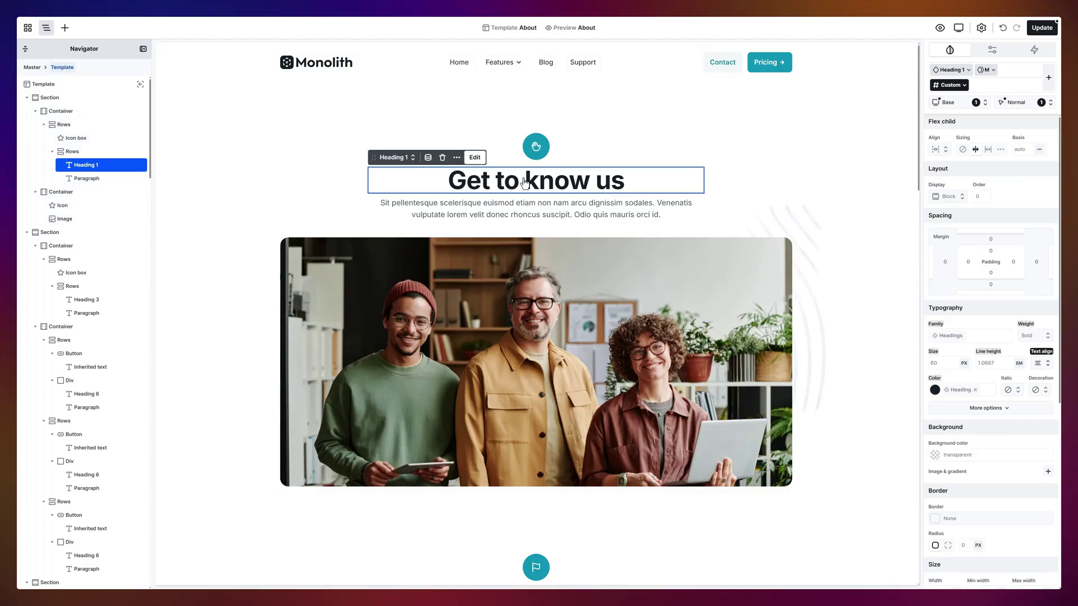
left_click(474, 157)
triple_click(522, 187)
type("The story of us")
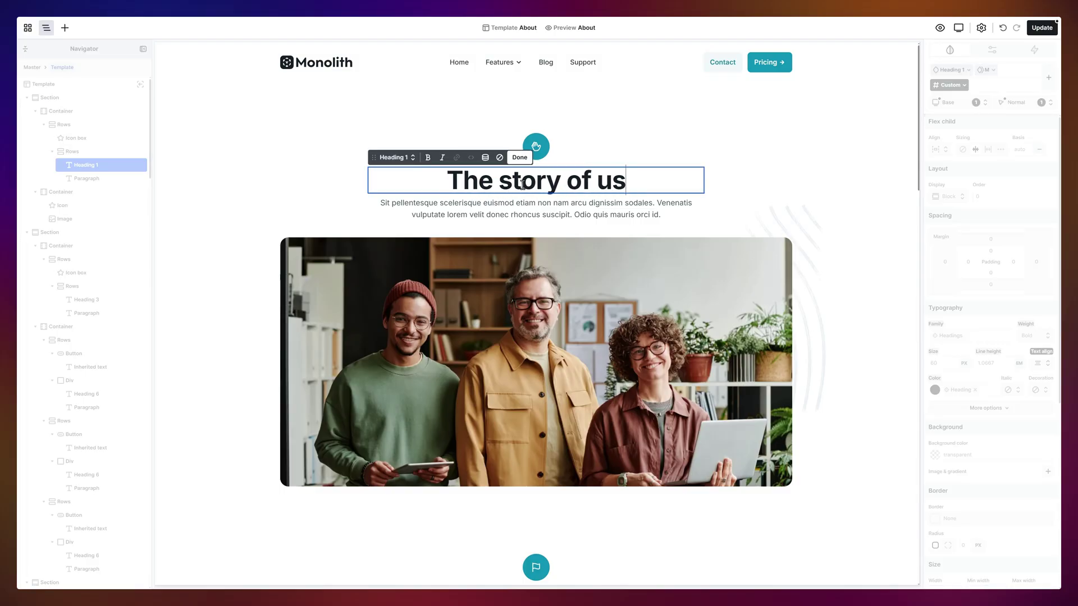
left_click(520, 158)
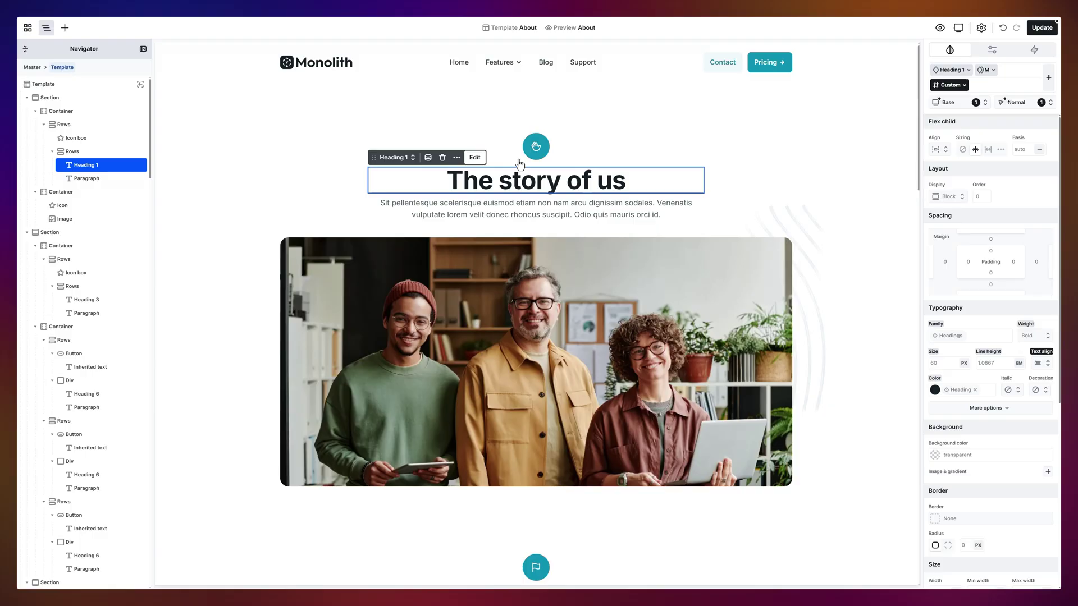
Step: Replace the team photo with the office-with-plants picture from the media library
scroll(991, 354, "down", 5)
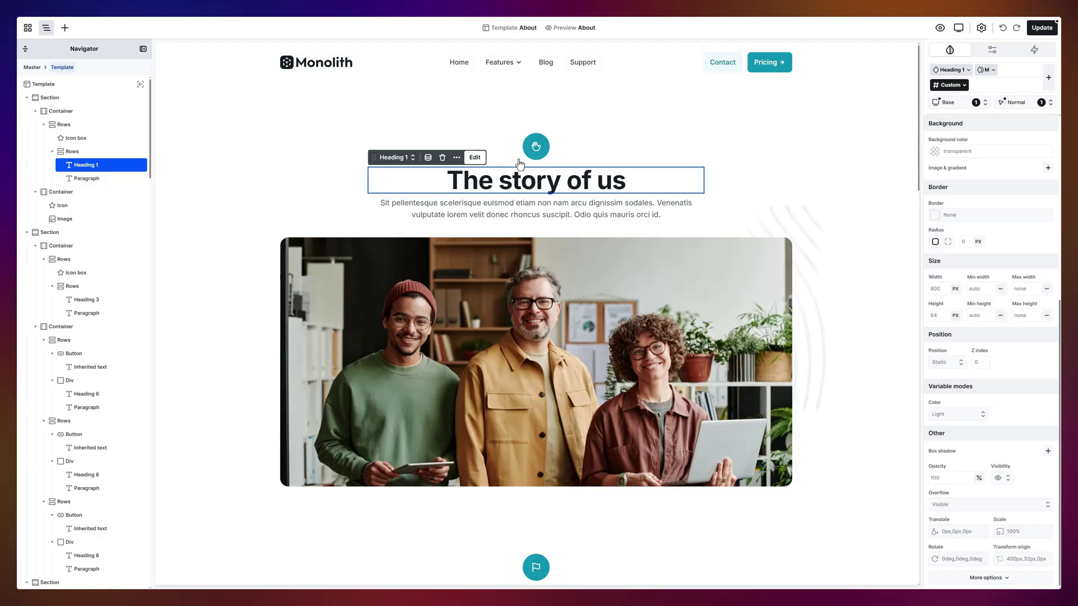
left_click(427, 259)
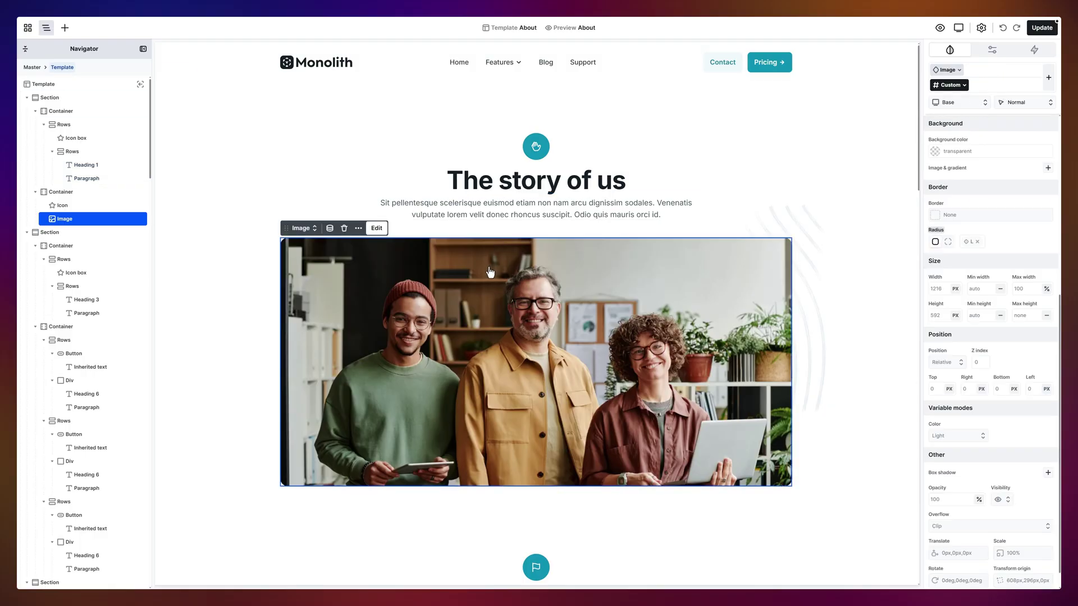
left_click(376, 227)
left_click(229, 148)
left_click(1029, 565)
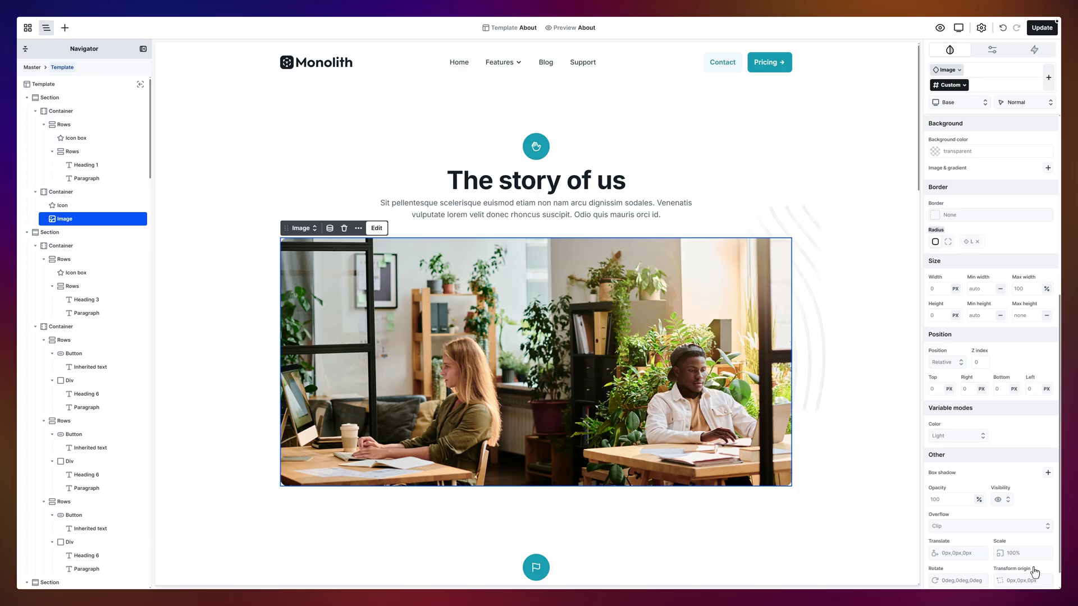
Step: Add a new button below the paragraph text, linked to the Contact page
left_click(65, 28)
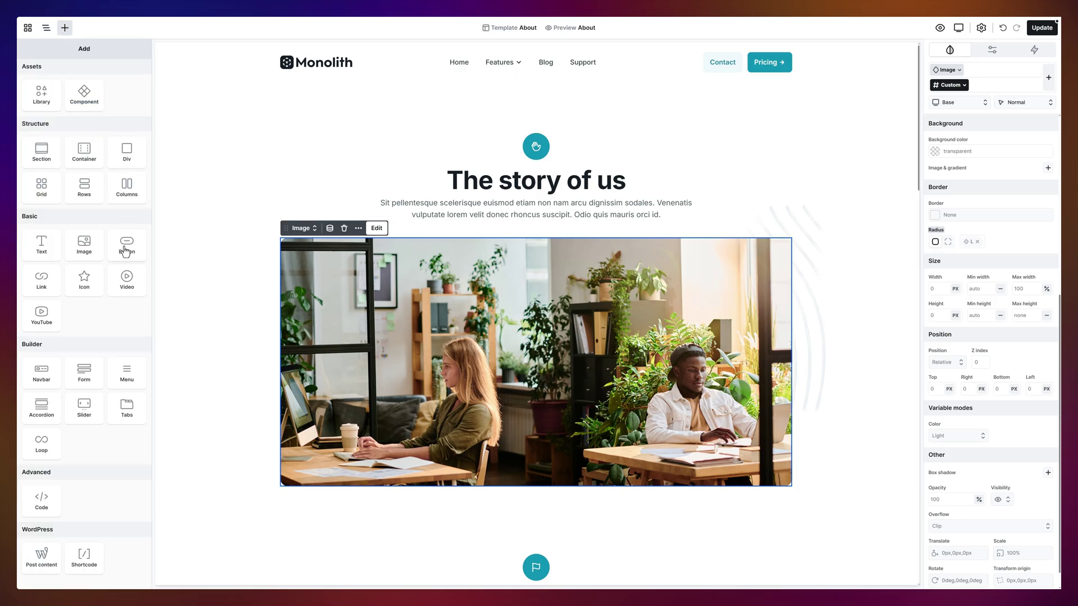
left_click_drag(126, 247, 335, 199)
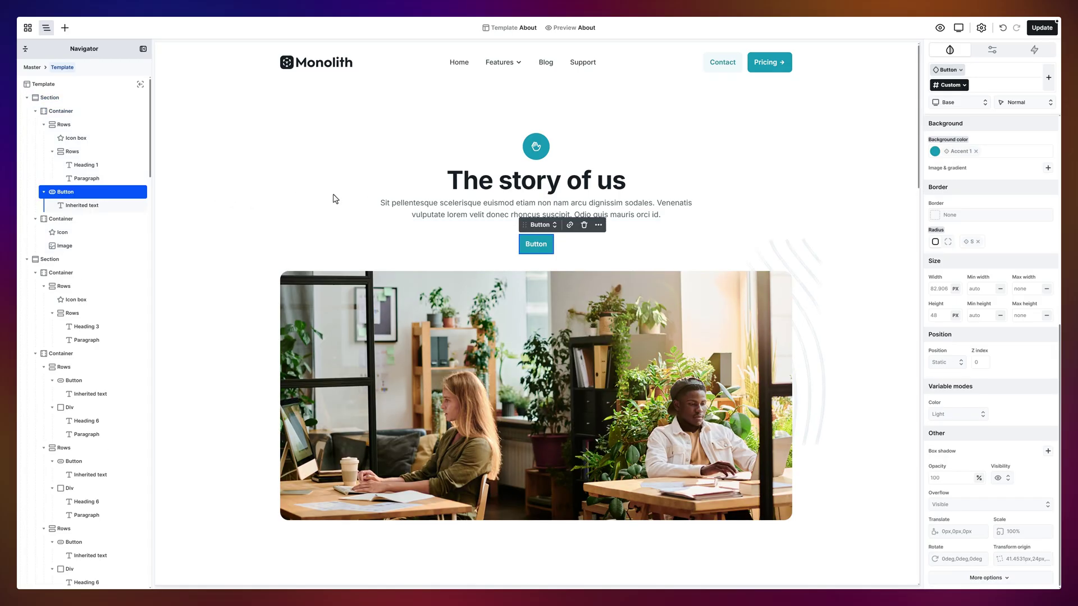
left_click(570, 226)
type("con")
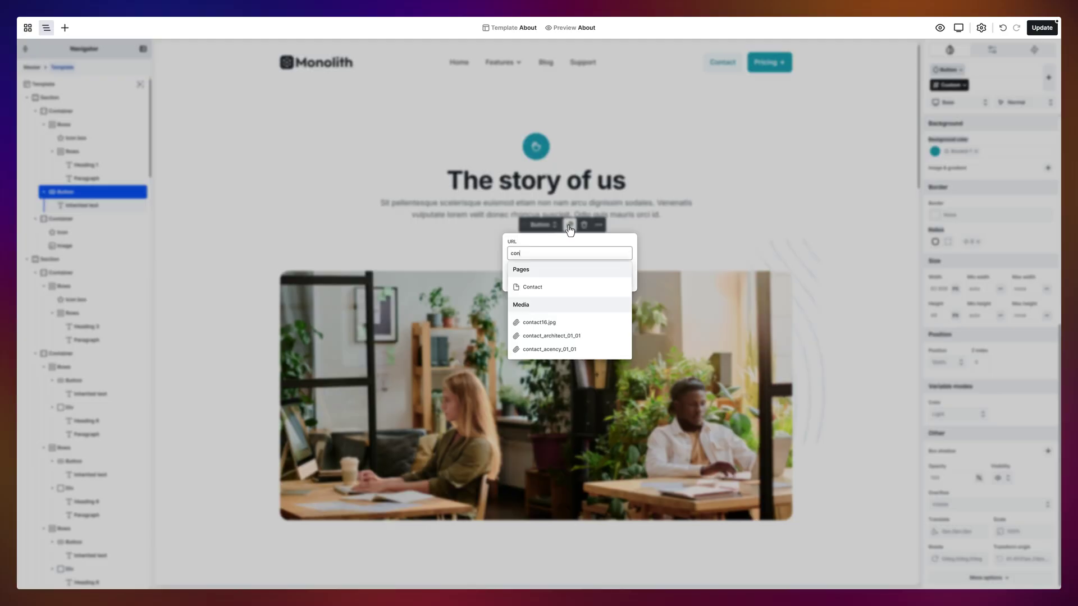
left_click(564, 289)
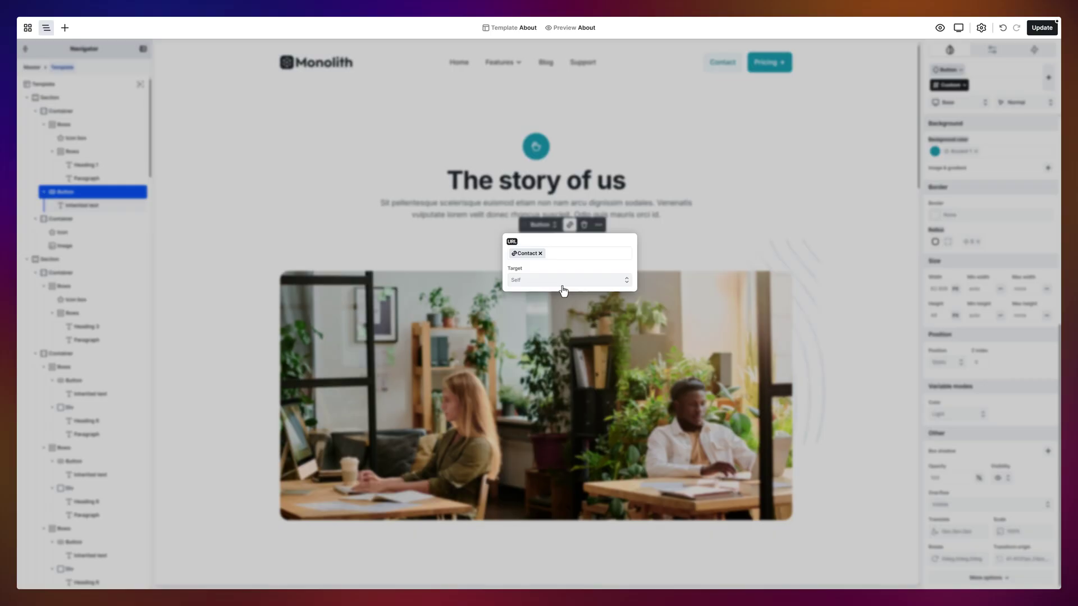
left_click(575, 306)
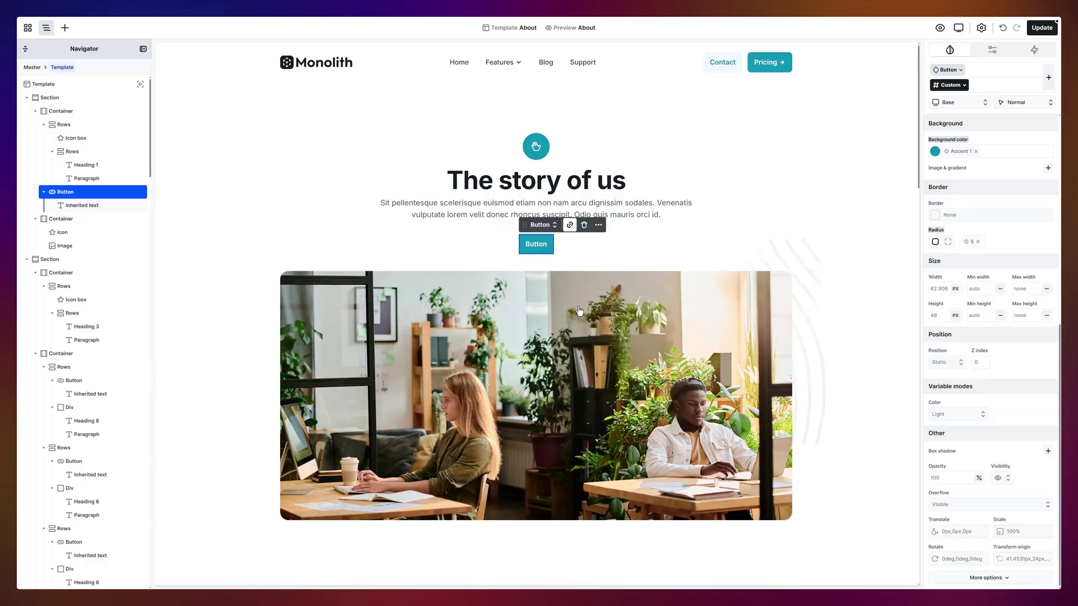
Step: Relabel the new button 'Contact us'
double_click(541, 251)
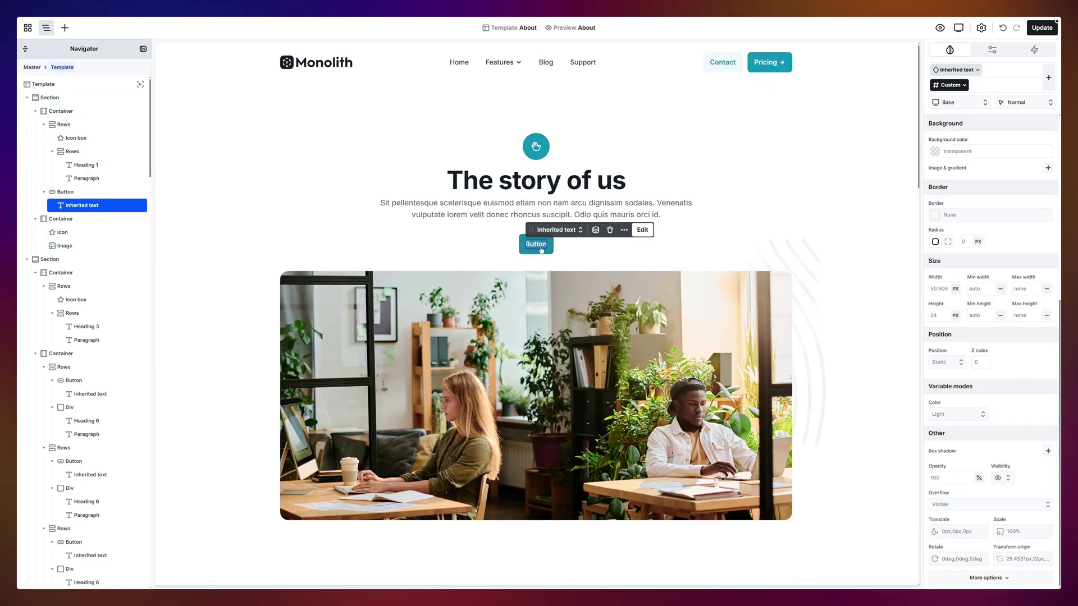
type("Contact us")
key("Escape")
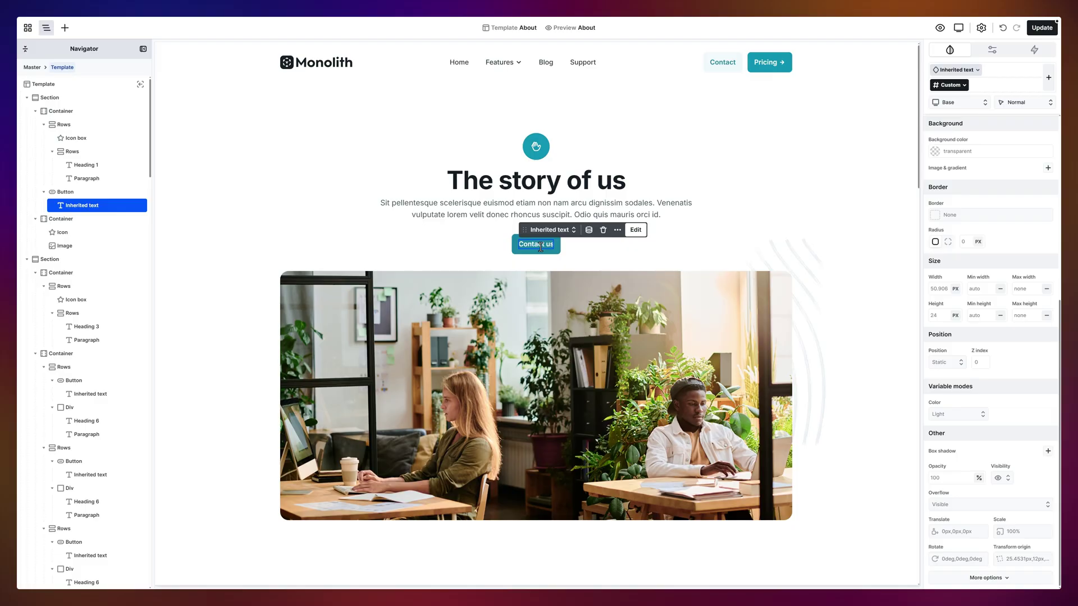
Step: Insert the envelope icon, found by searching 'mail', into the Contact us button
left_click(65, 30)
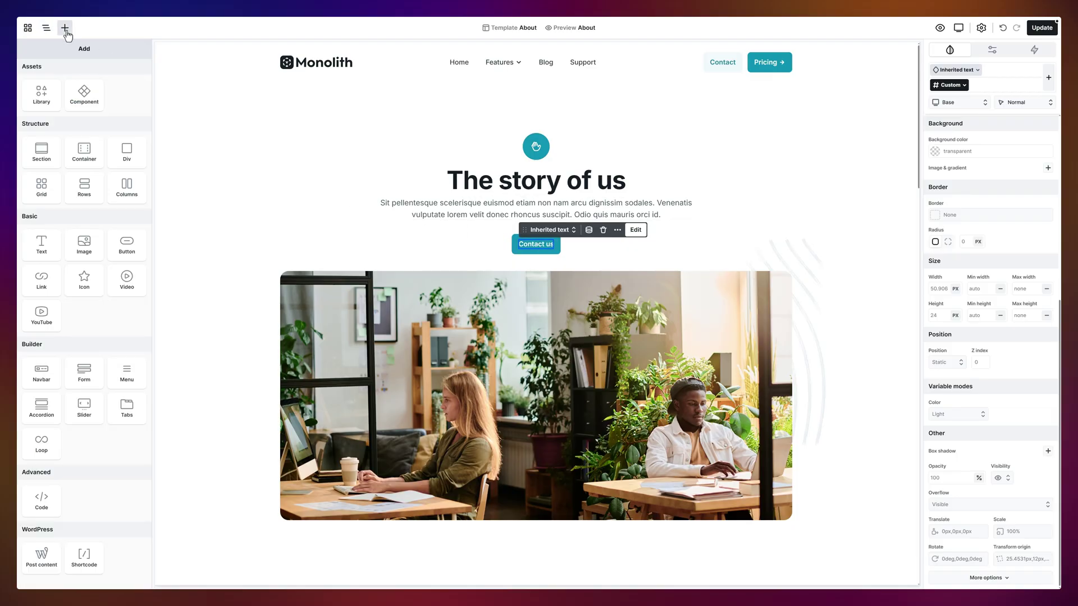
left_click_drag(85, 279, 76, 206)
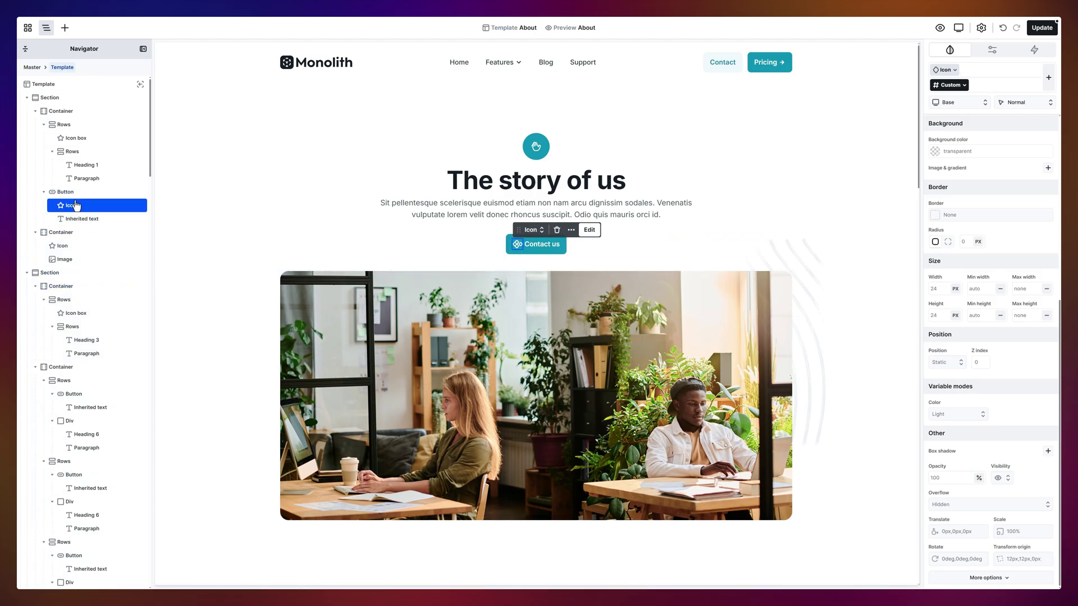
left_click(590, 230)
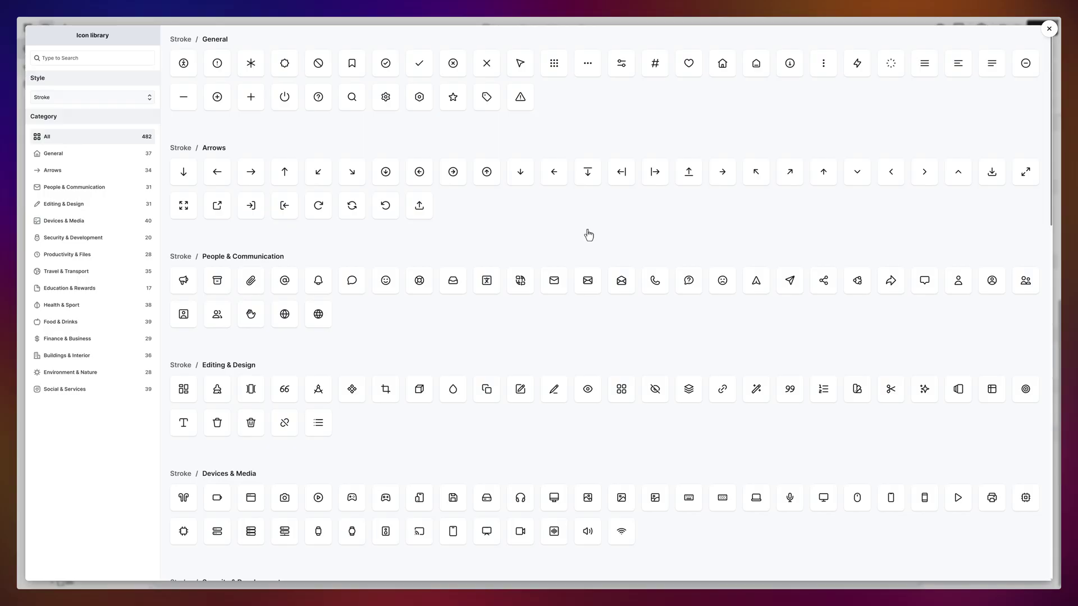
left_click(97, 57)
type("mail")
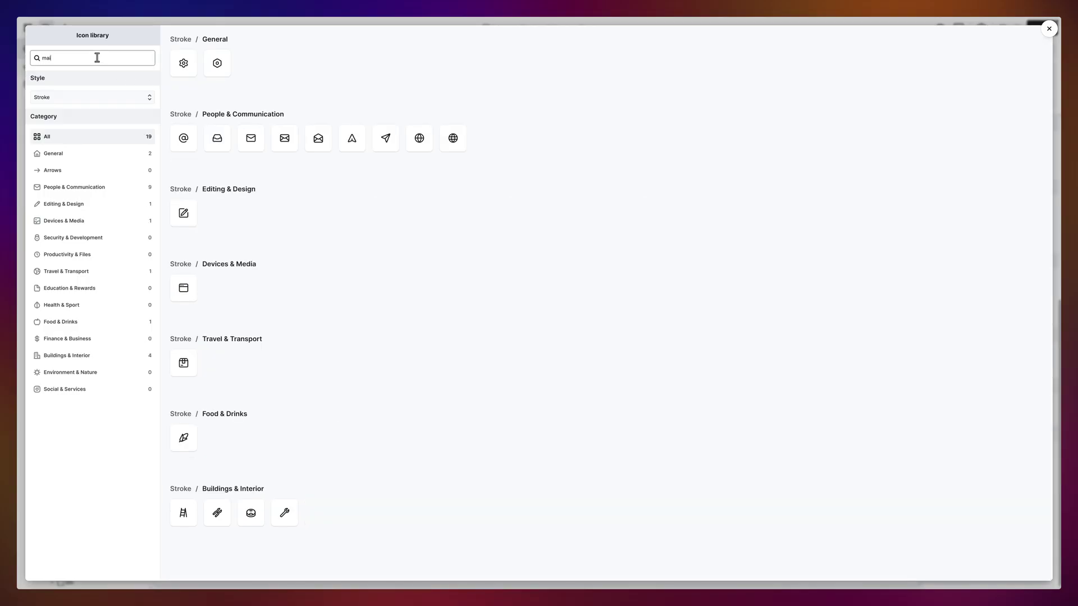
left_click(251, 64)
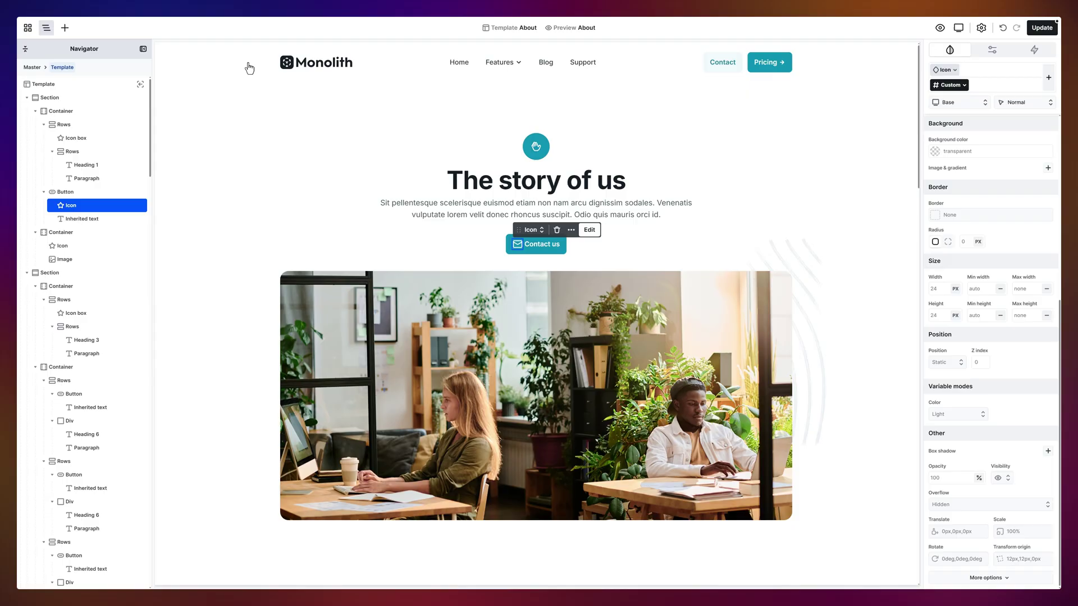
Step: Give the Contact us button the Primary L sub-class and a Full corner radius override
left_click(509, 245)
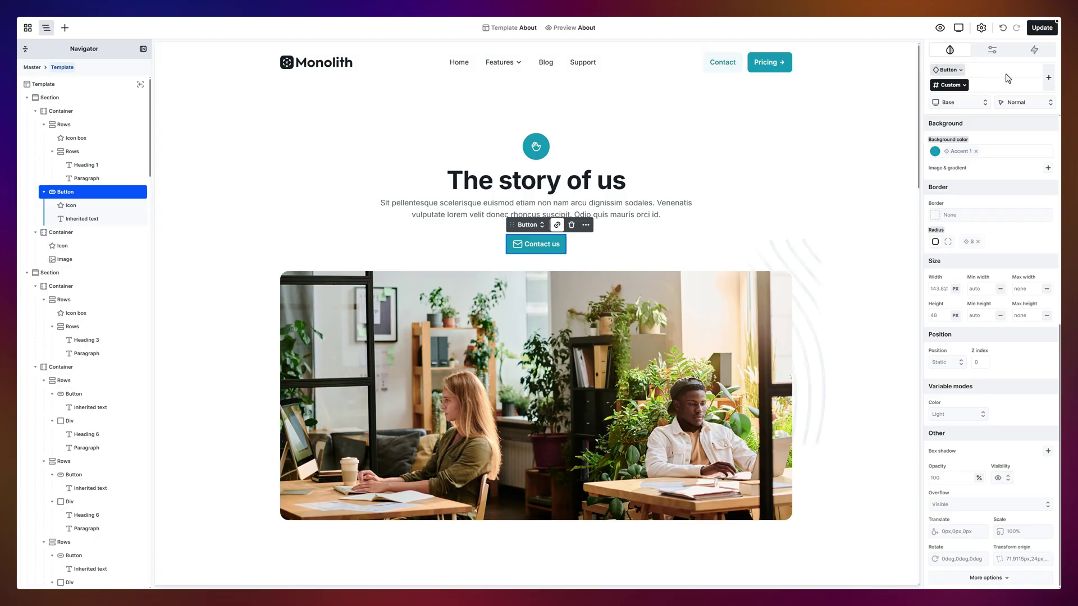
left_click(1049, 78)
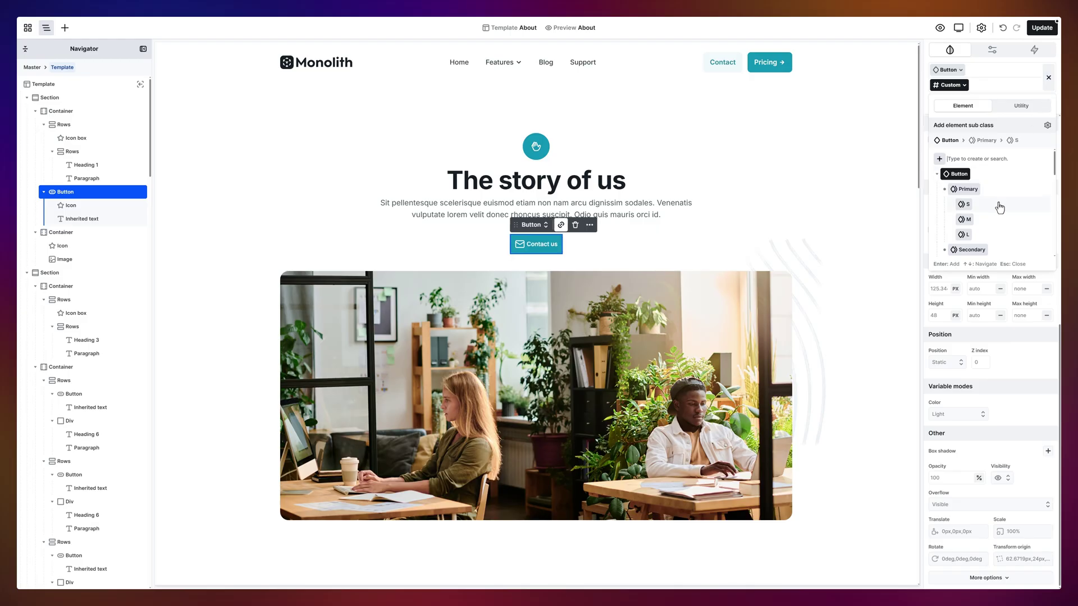
left_click(999, 235)
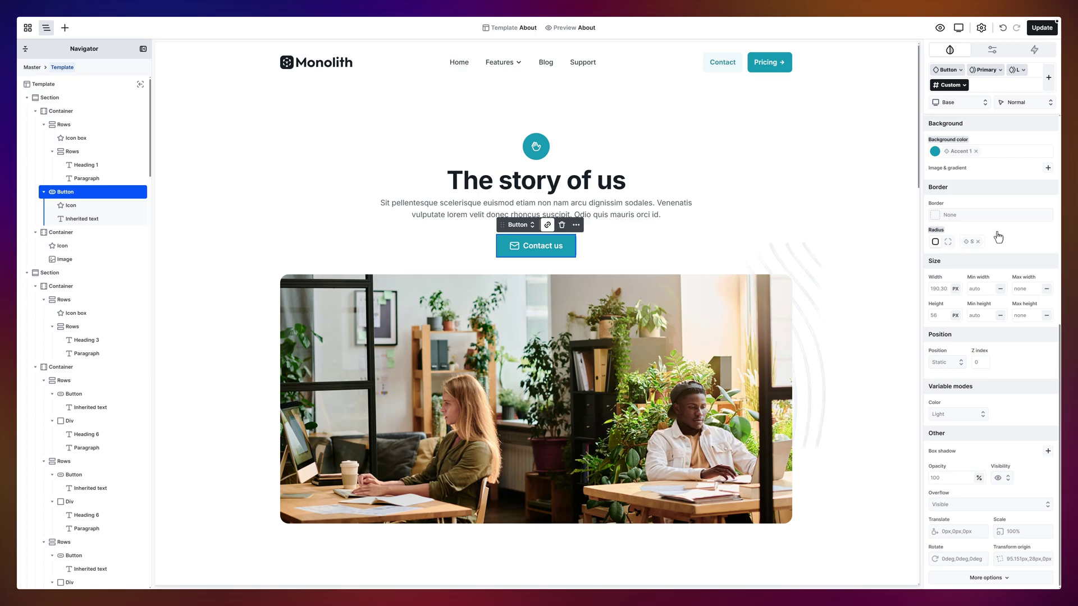
left_click(971, 241)
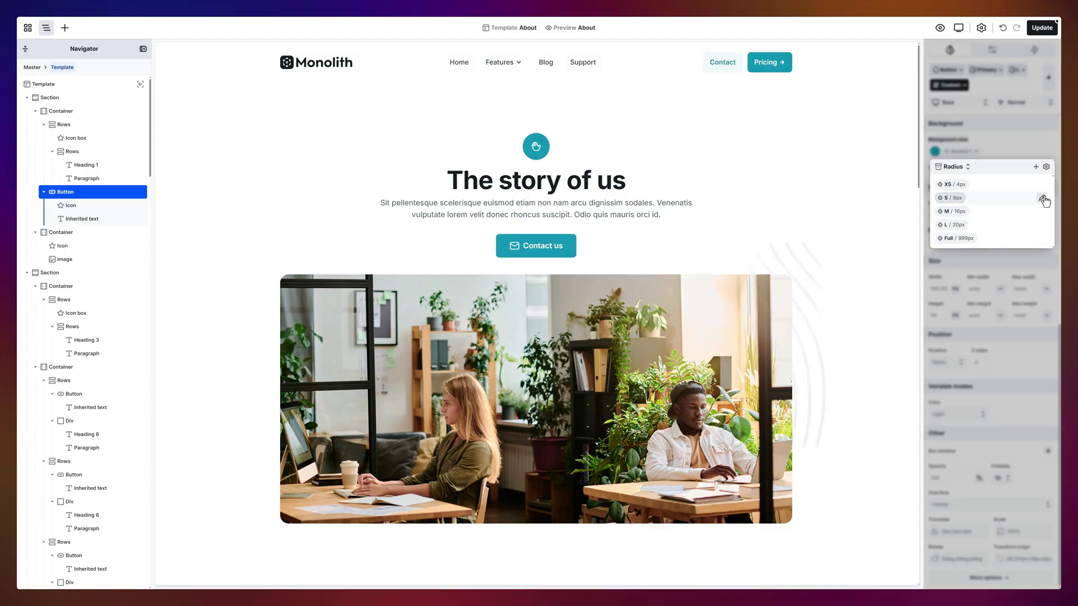
left_click(1002, 239)
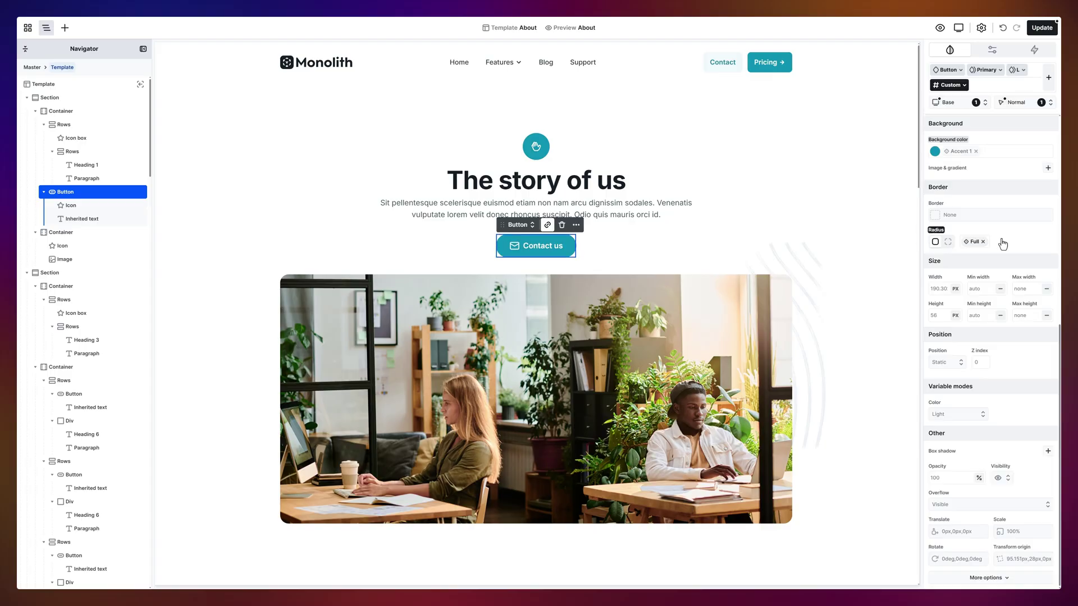
left_click(936, 229)
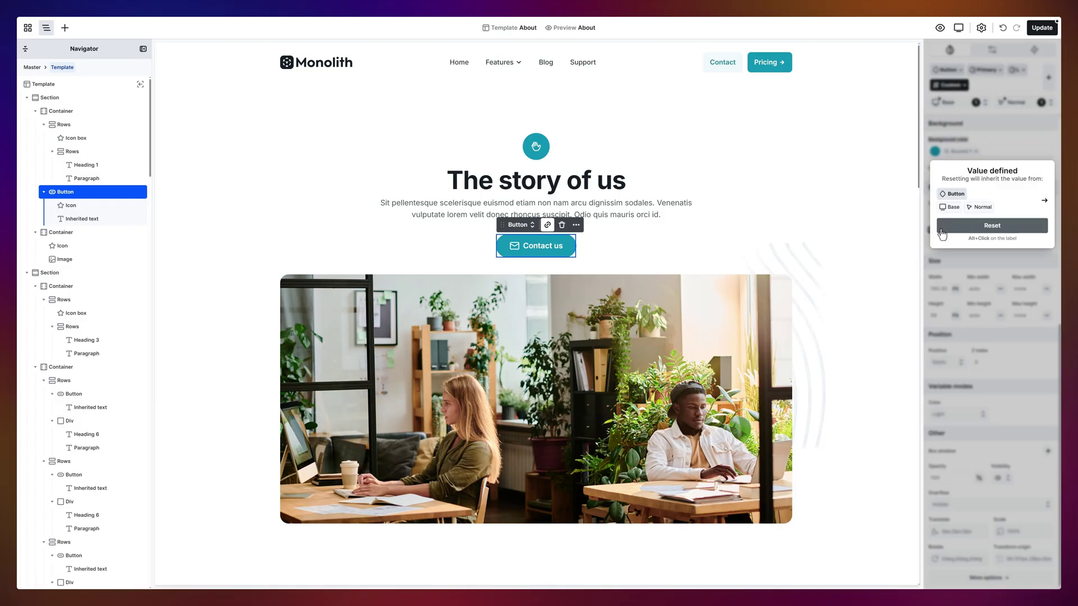
Step: Reset the button's radius override, try Full radius on the shared Button style, then reset it
left_click(990, 231)
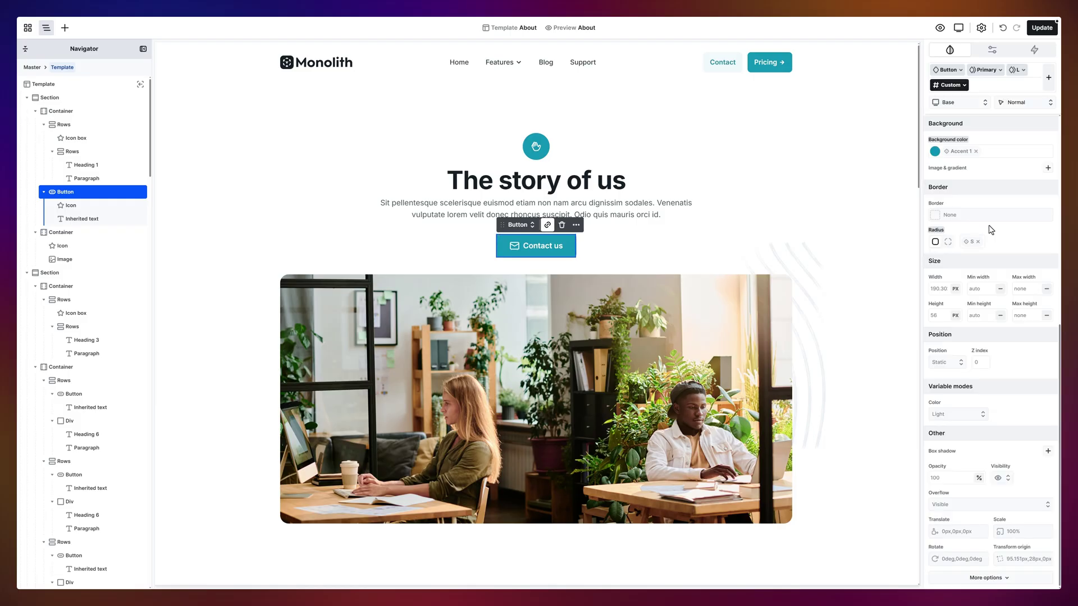
left_click(949, 72)
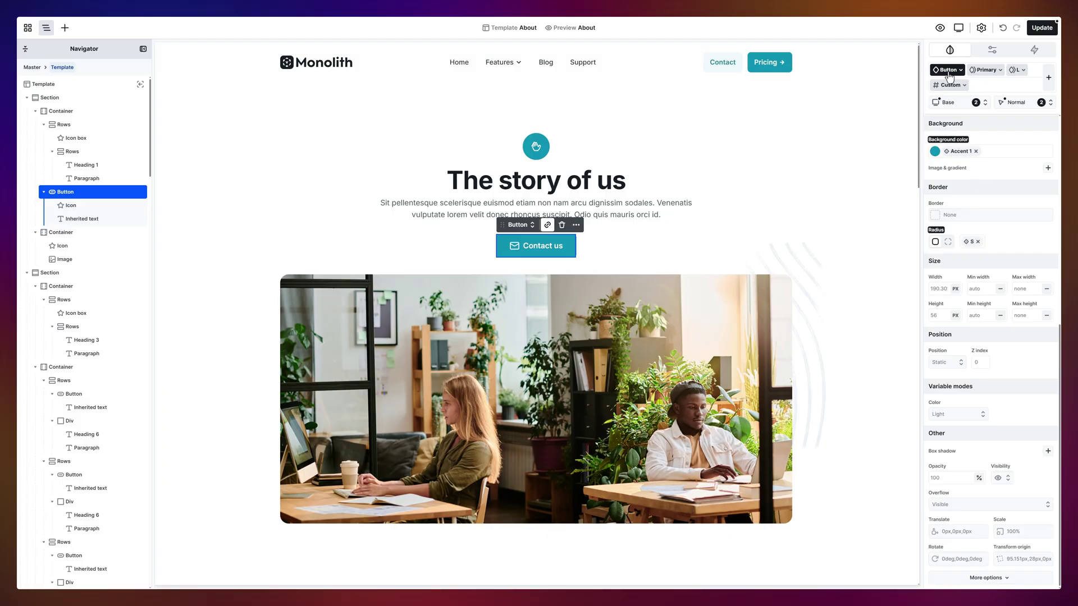
left_click(971, 242)
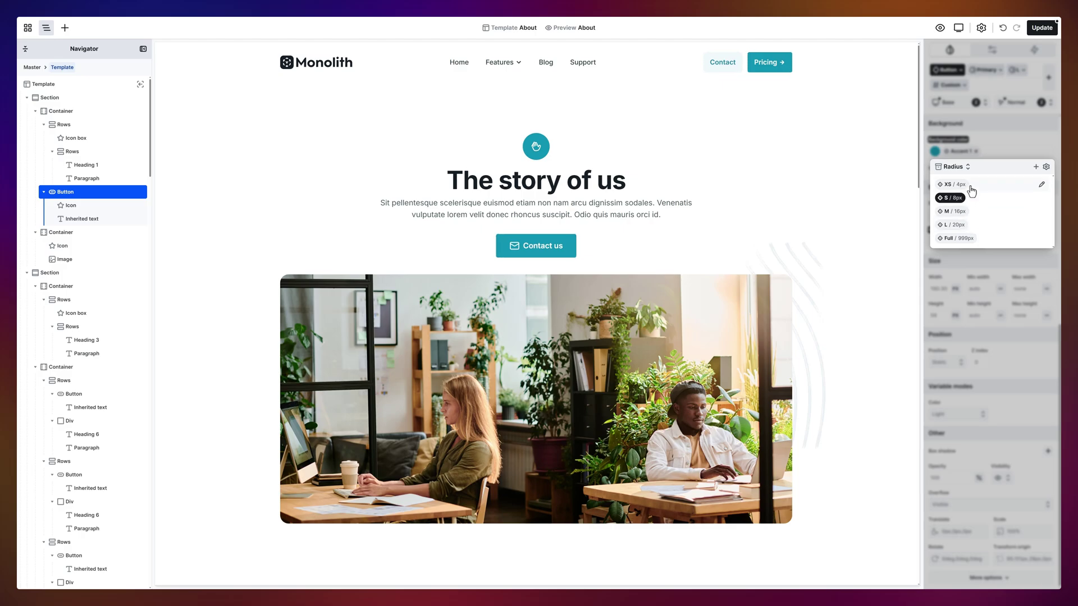
left_click(982, 241)
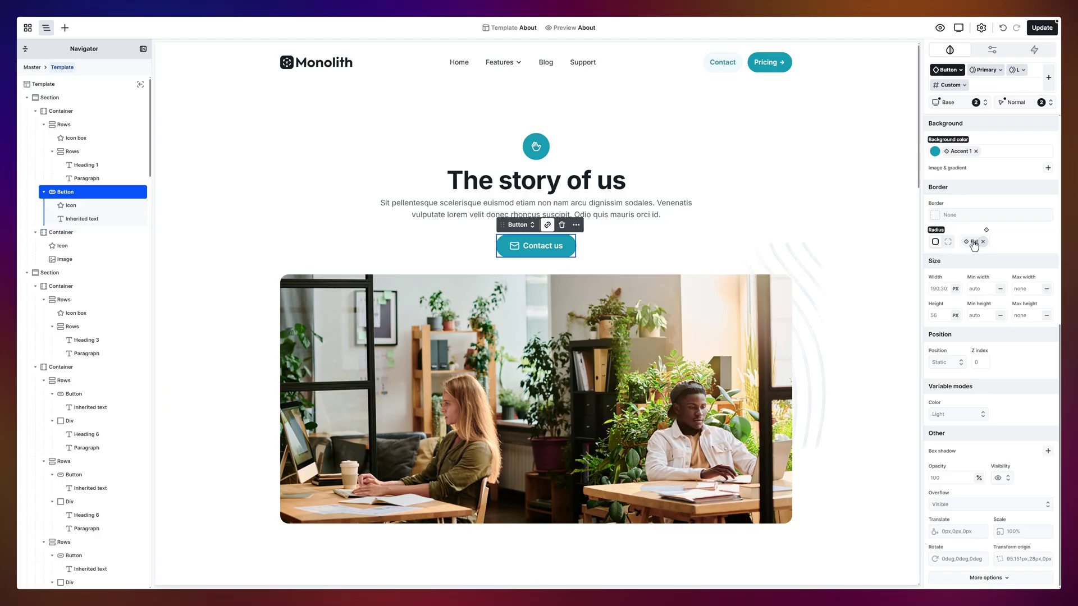
left_click(986, 229)
left_click(987, 229)
key("Escape")
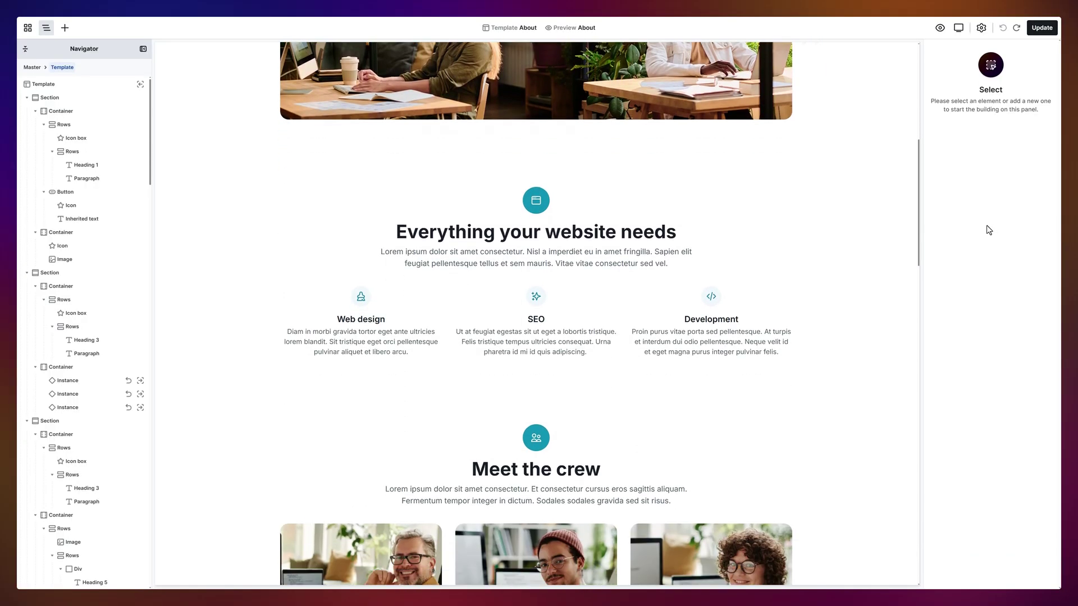
Step: Select the Web design card instance in the 'Everything your website needs' section
left_click(399, 313)
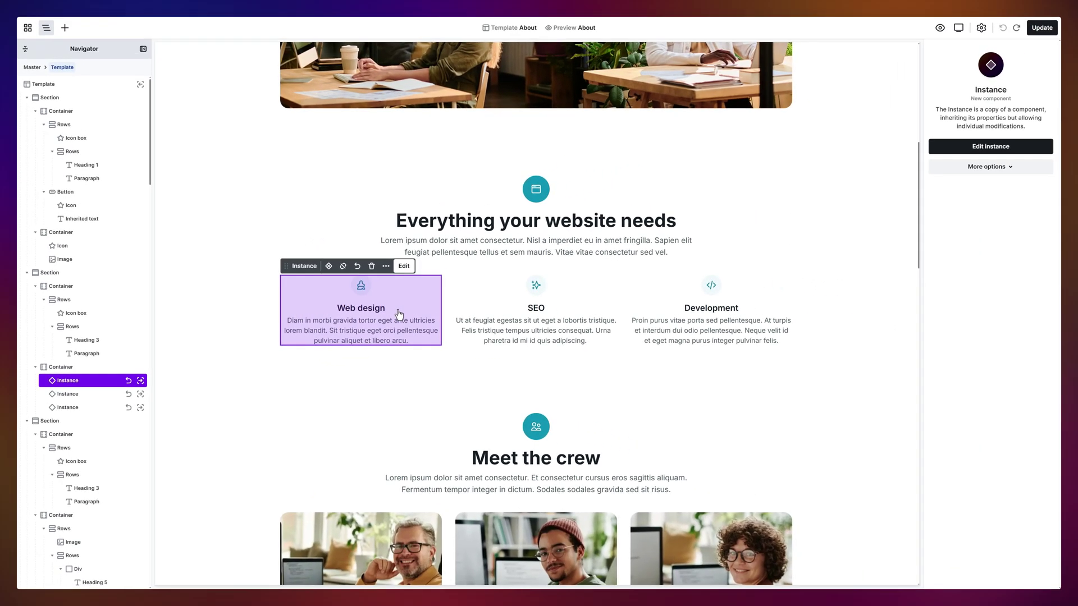
Step: Add a centred 'Learn more' button to the shared service card component
left_click(329, 266)
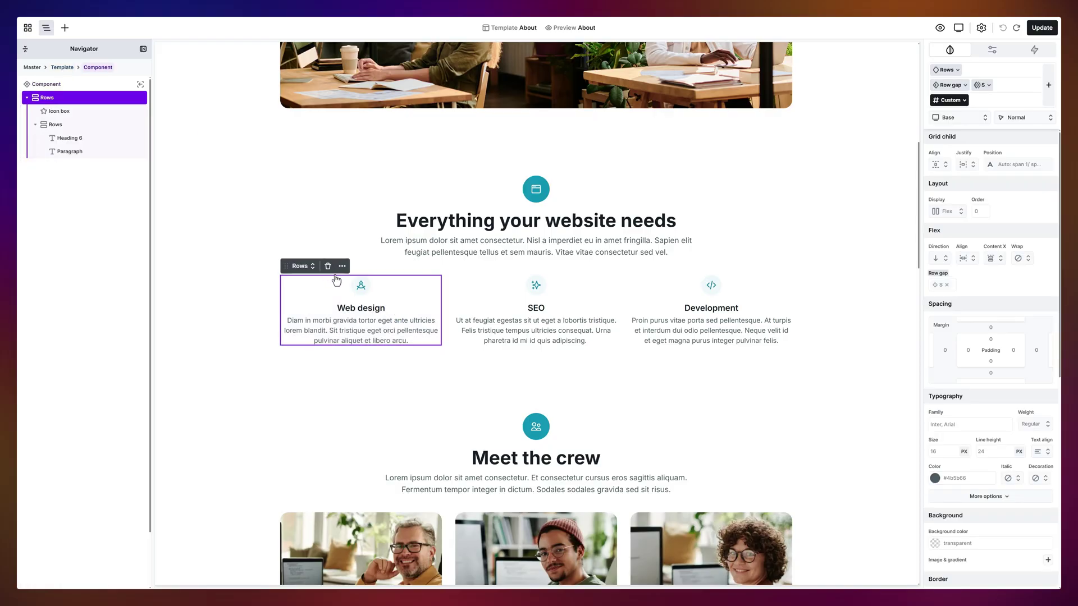
left_click(65, 27)
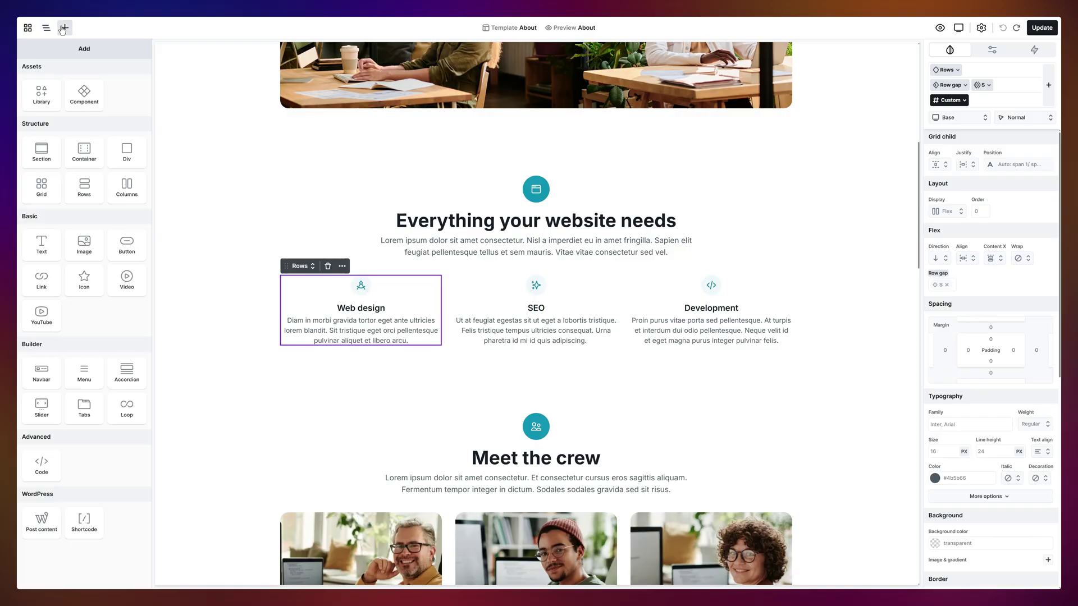
left_click_drag(125, 246, 291, 348)
left_click(940, 150)
left_click(952, 198)
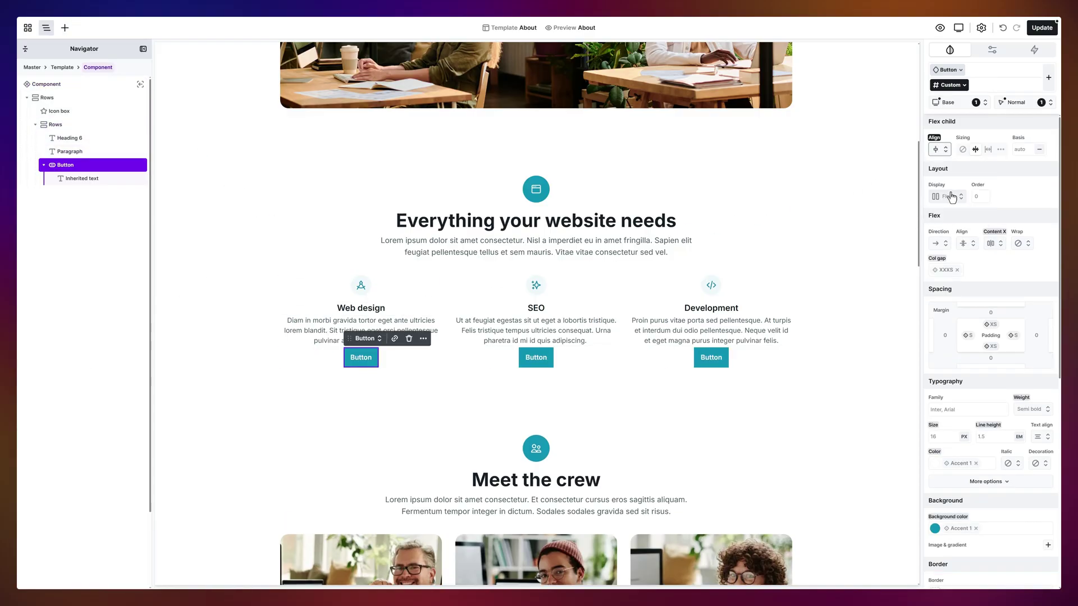
double_click(361, 357)
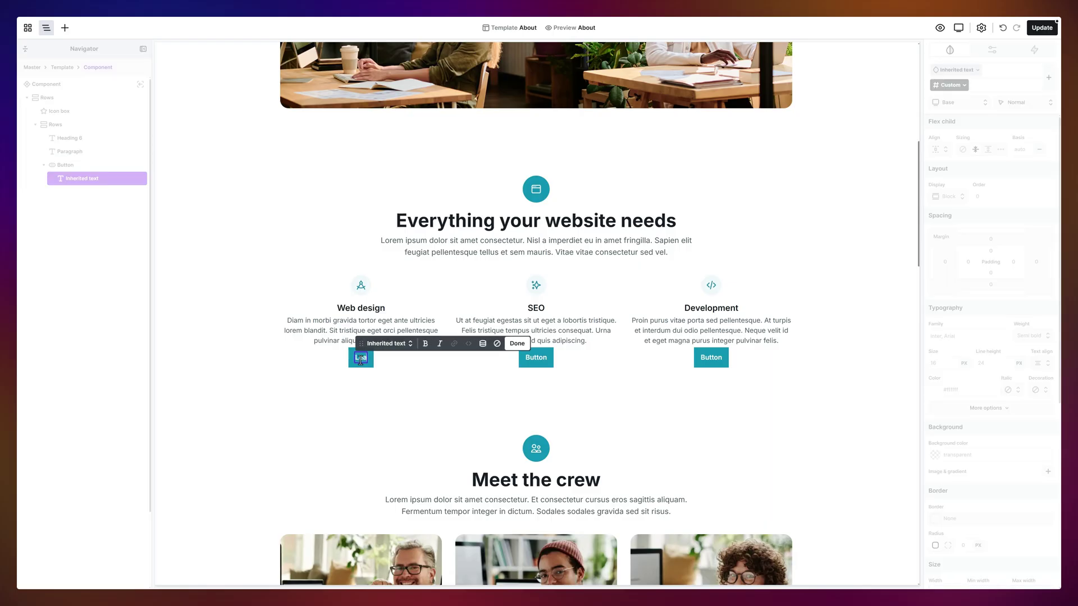
type("Learn more")
key("Escape")
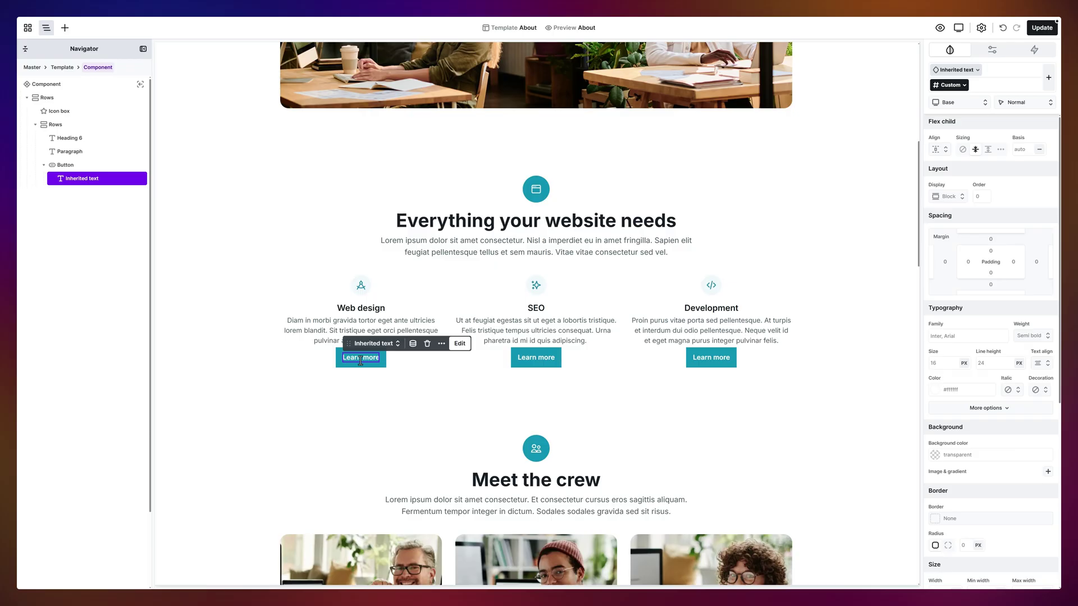
Step: Rename the SEO card's heading to 'Marketing'
double_click(542, 310)
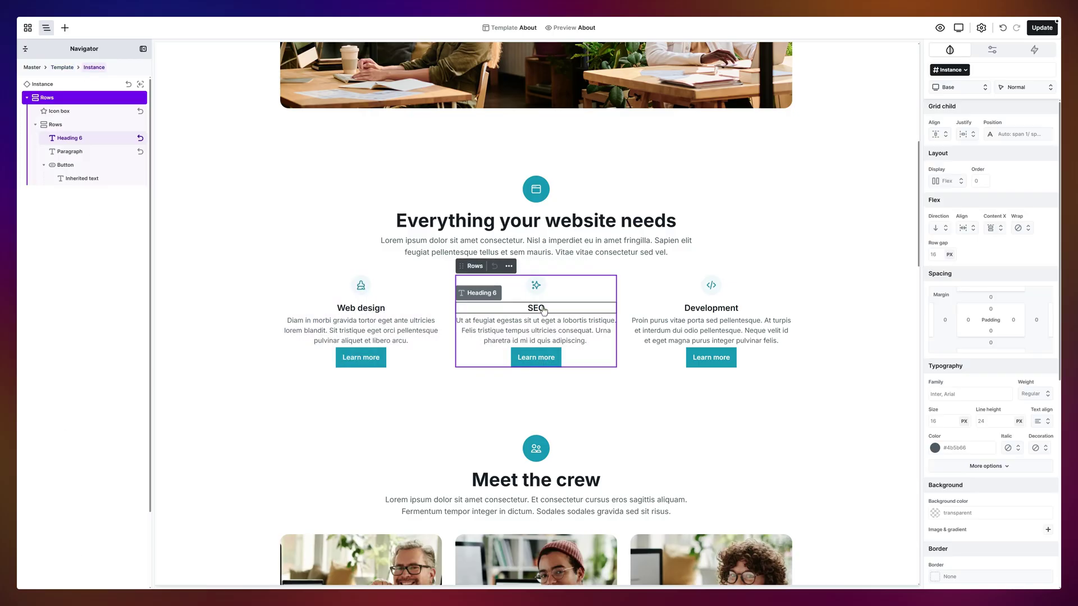
double_click(542, 309)
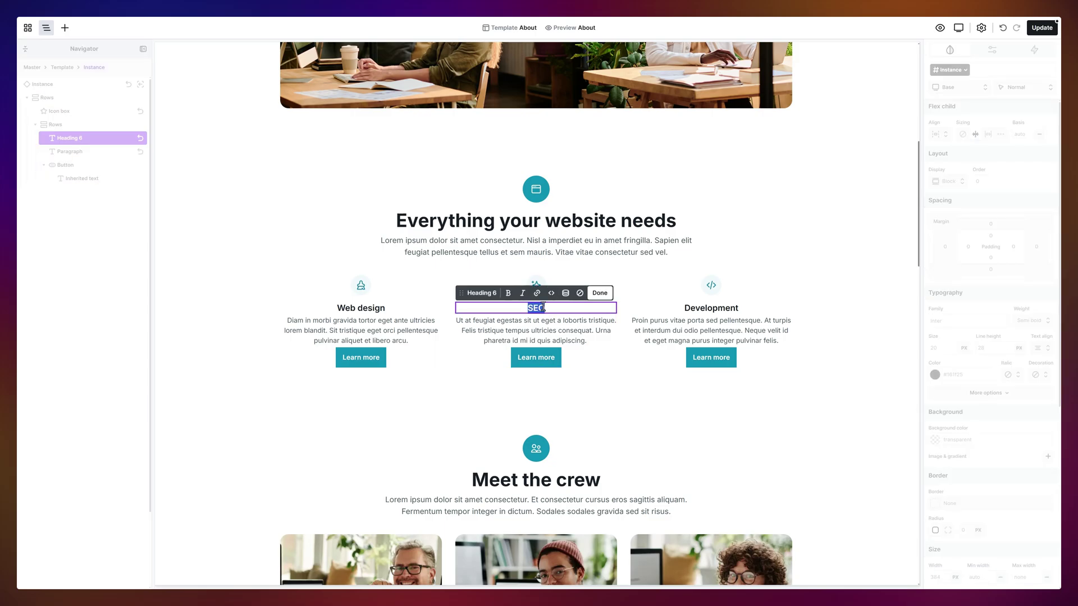
type("Marketing")
key("Escape")
key("Escape")
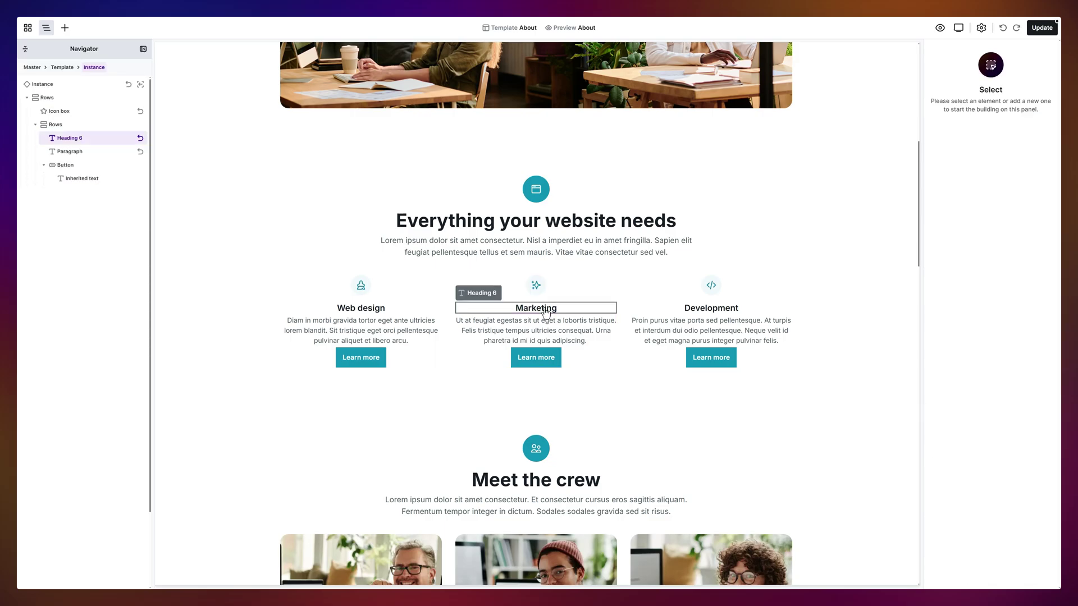
Step: Add a While scrolling interaction to the services section
left_click(892, 238)
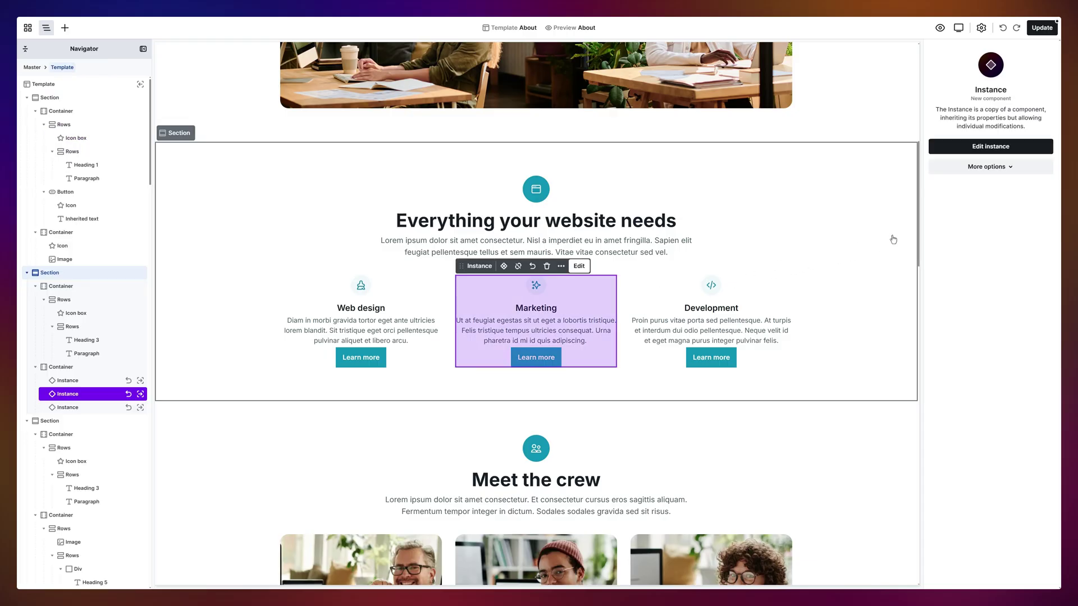
left_click(893, 229)
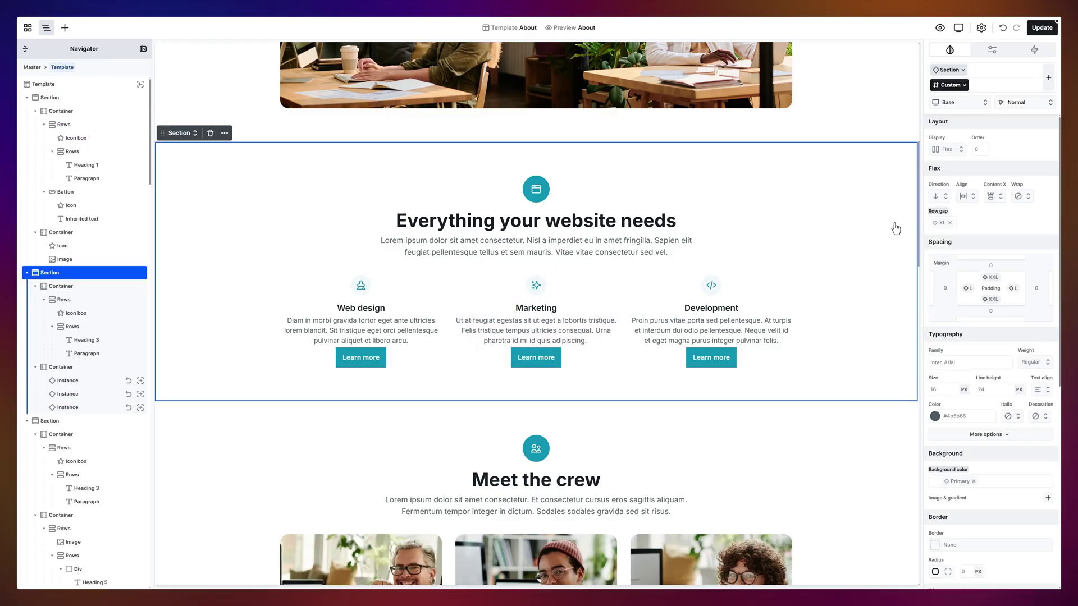
left_click(1034, 51)
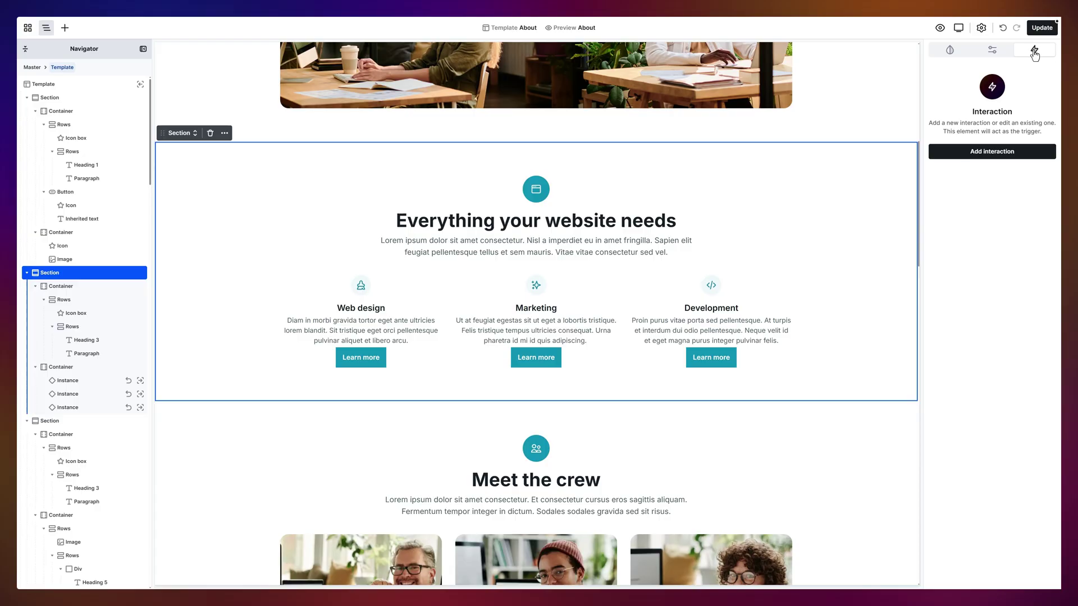
left_click(991, 154)
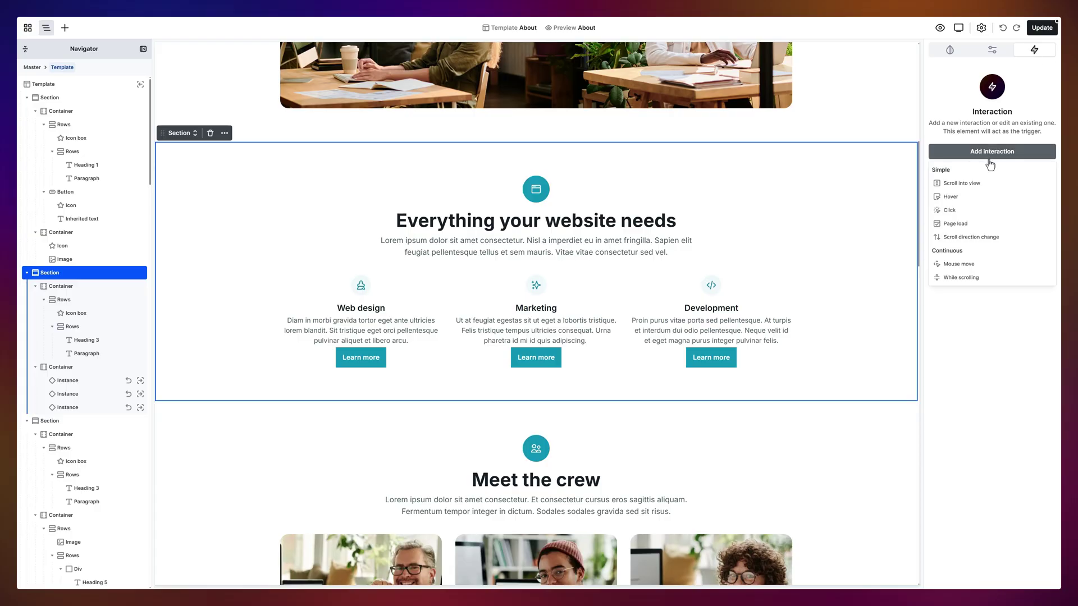
left_click(964, 277)
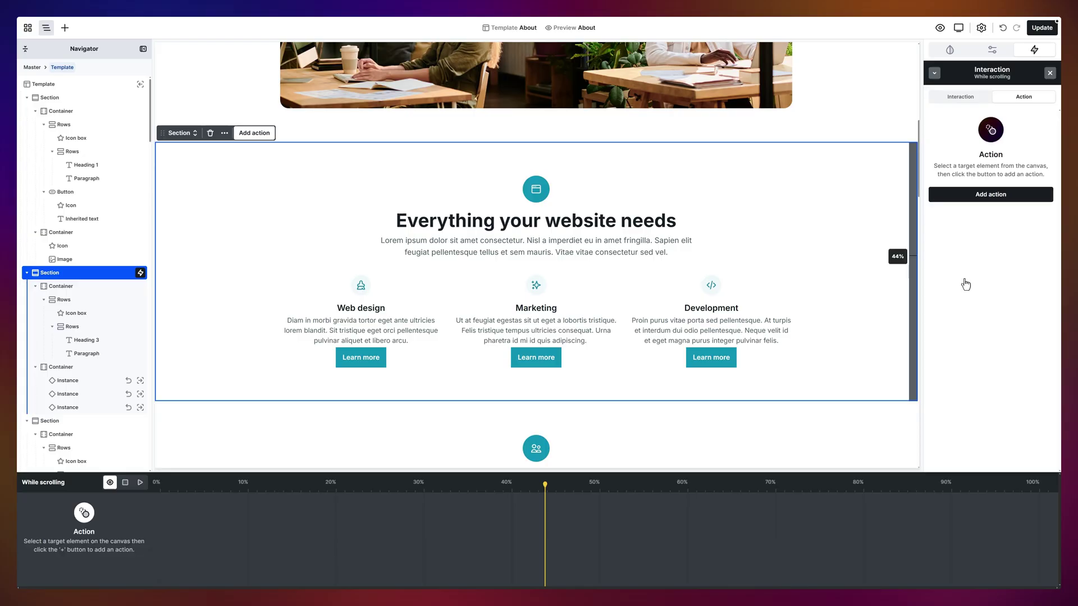
Step: Animate the Web design card's opacity from 0 to 100 over a 60 duration
left_click(427, 299)
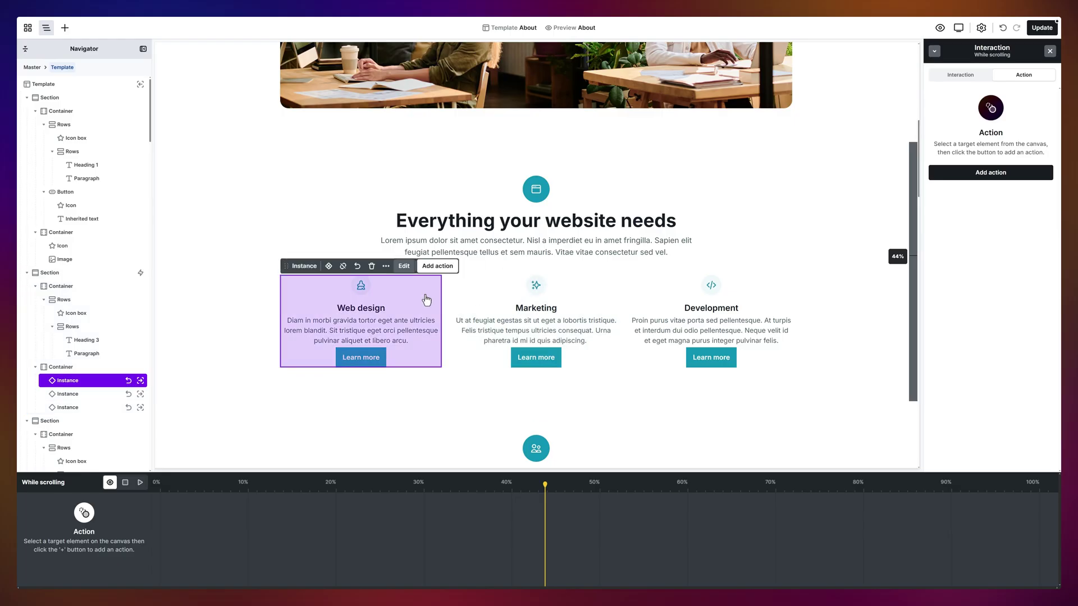
left_click(947, 174)
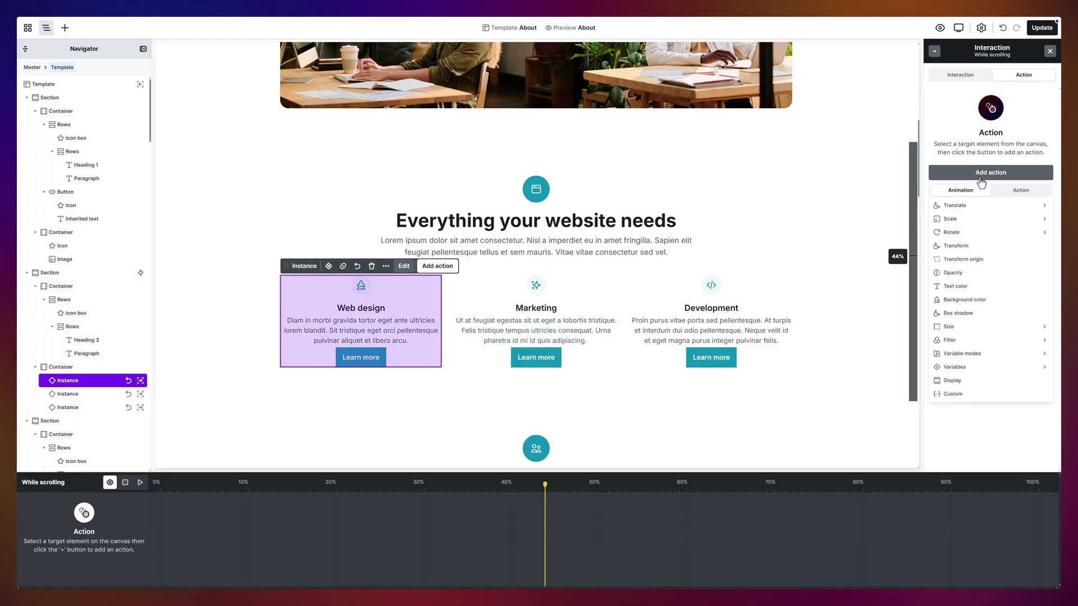
left_click(962, 278)
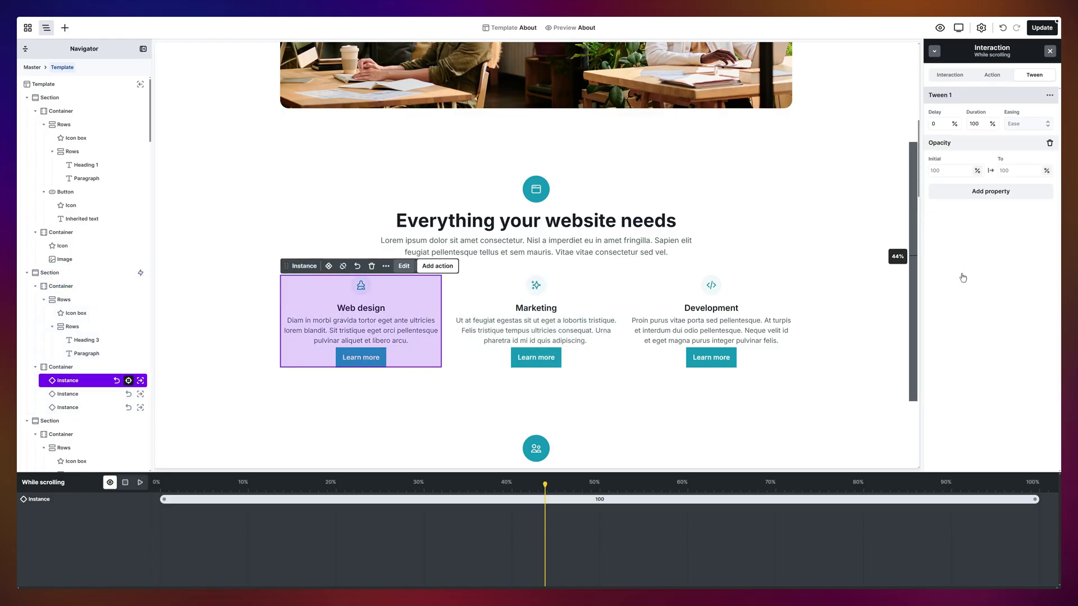
double_click(981, 126)
type("60")
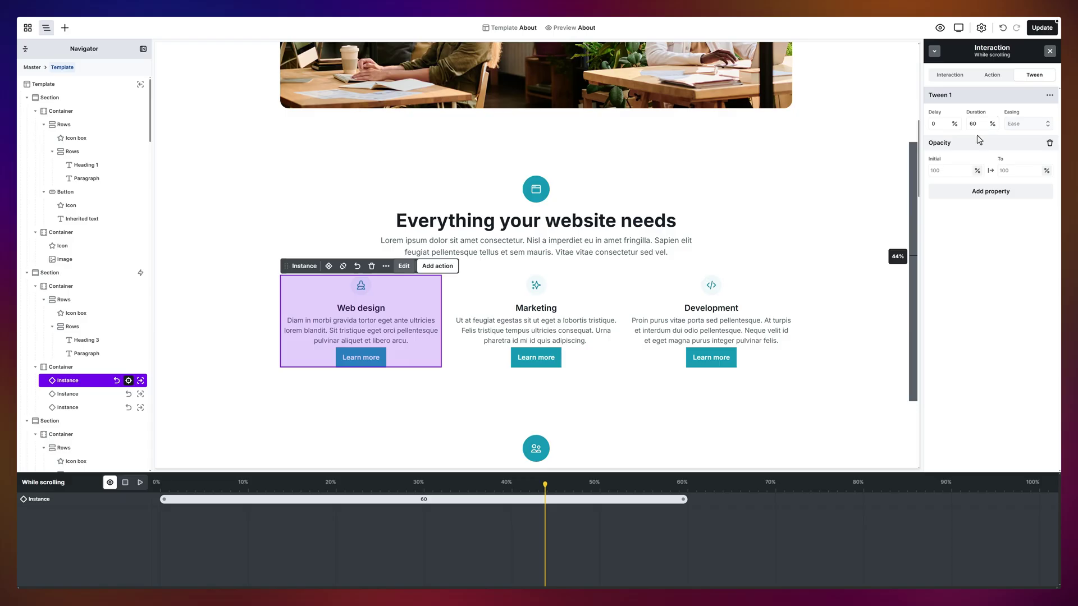
double_click(949, 169)
type("0")
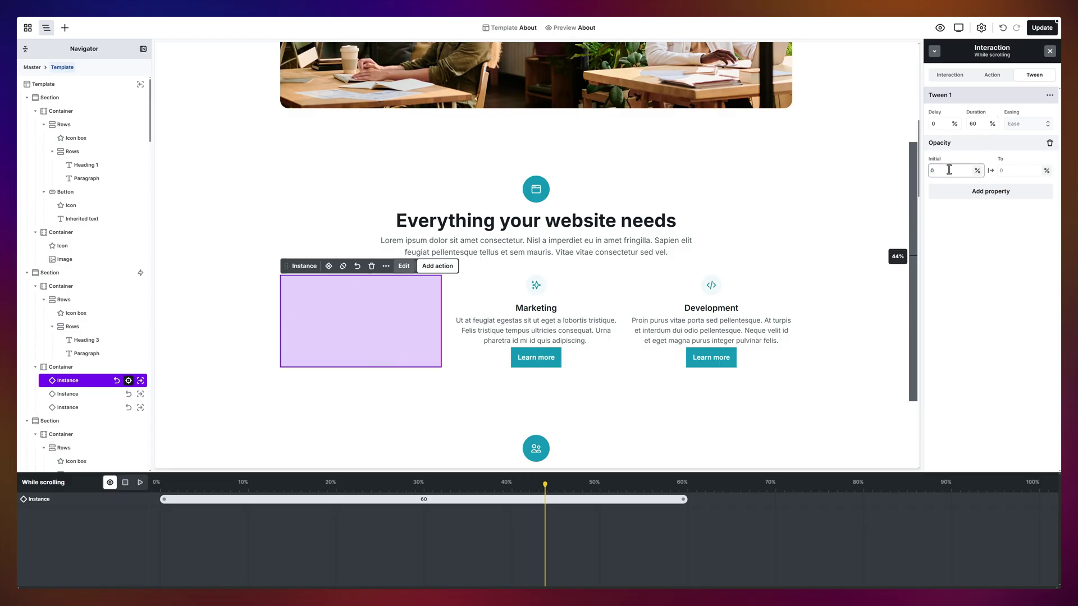
left_click(1006, 170)
type("100")
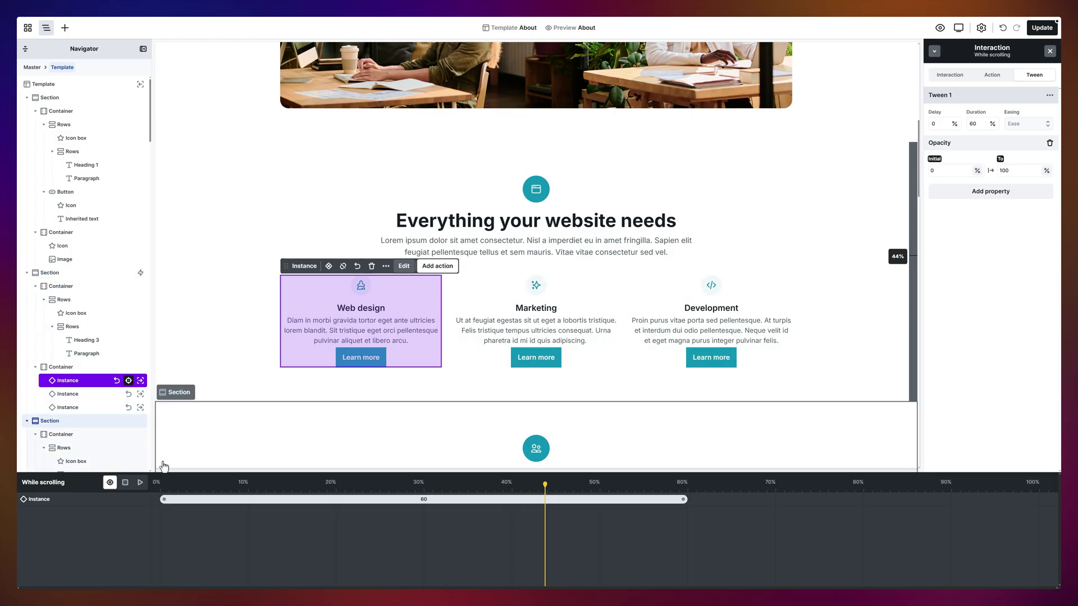
Step: Duplicate the fade tween twice, targeting the Marketing and Development cards
left_click(77, 500)
left_click(80, 513)
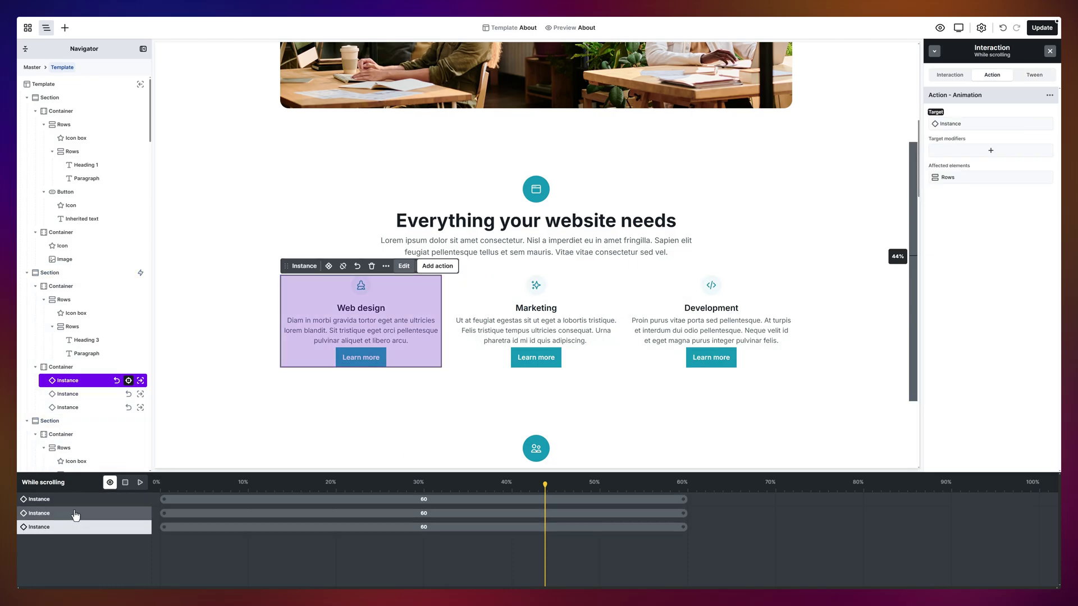
left_click(977, 124)
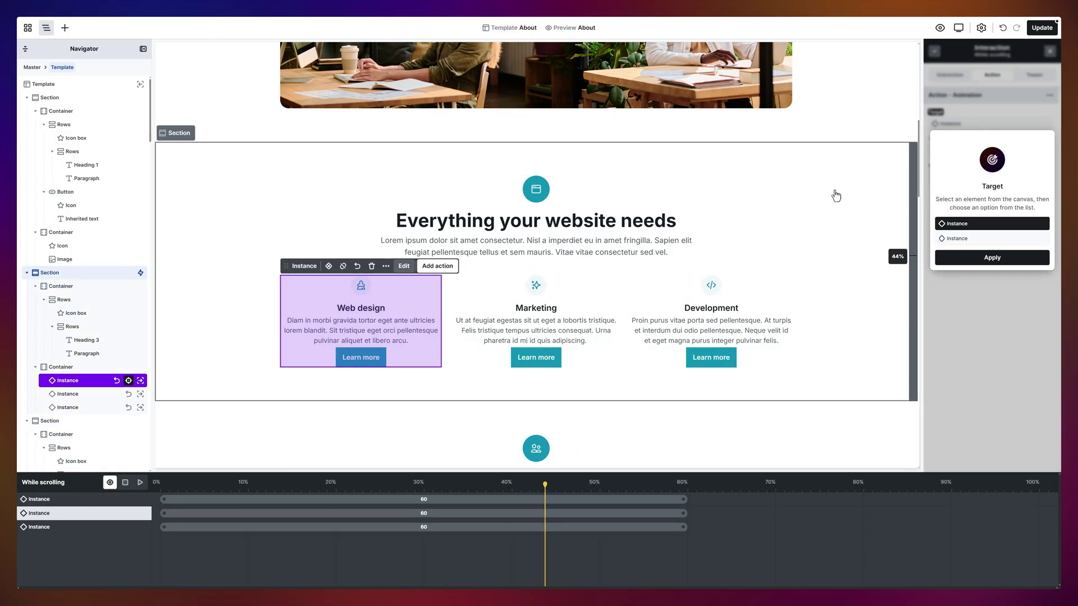
left_click(587, 303)
left_click(984, 259)
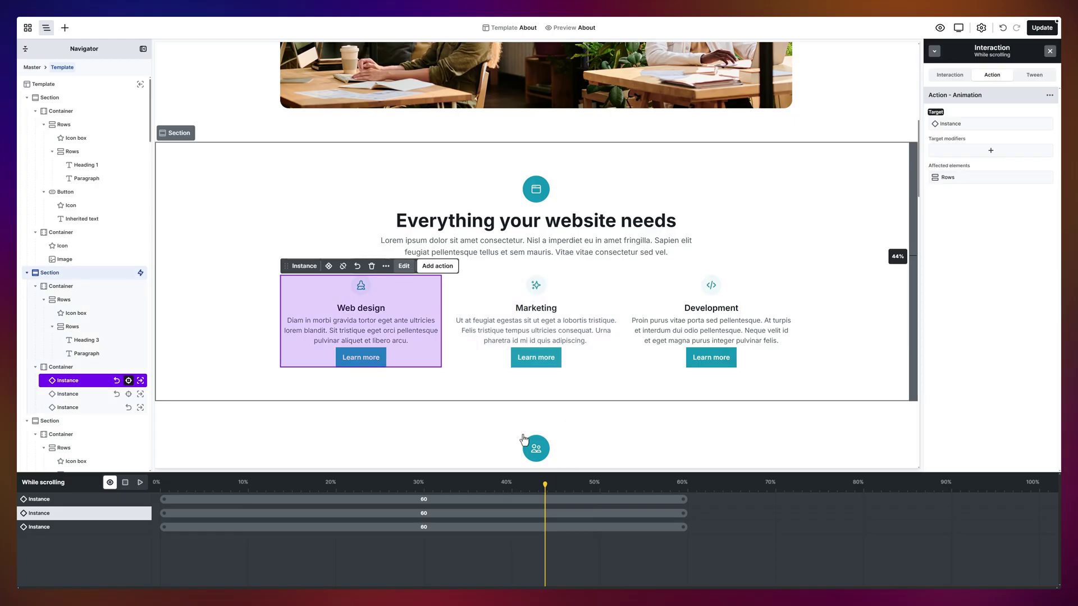
left_click(140, 529)
left_click(977, 123)
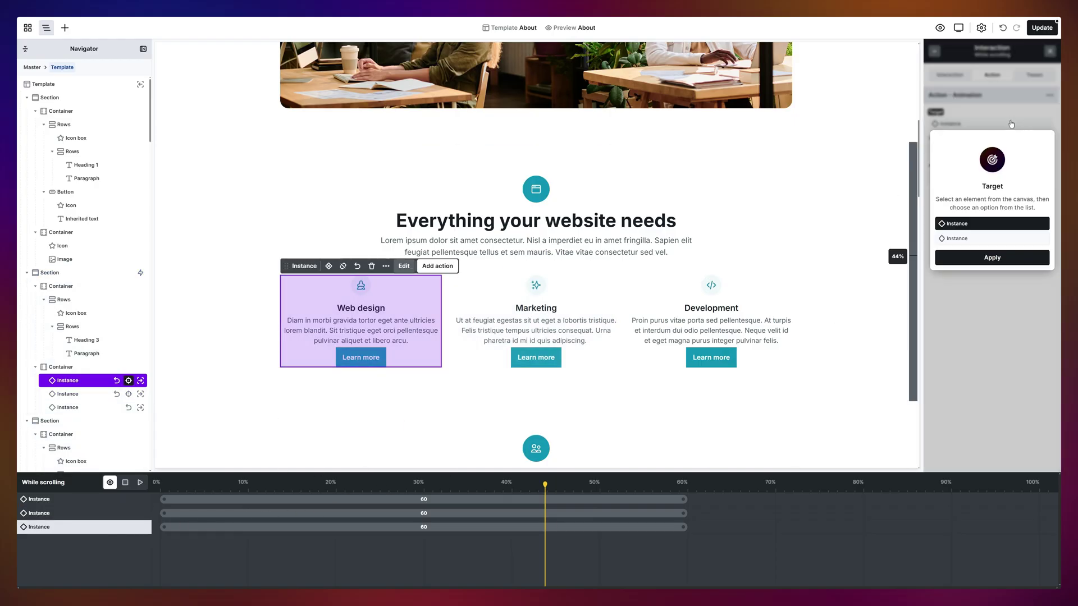
left_click(987, 259)
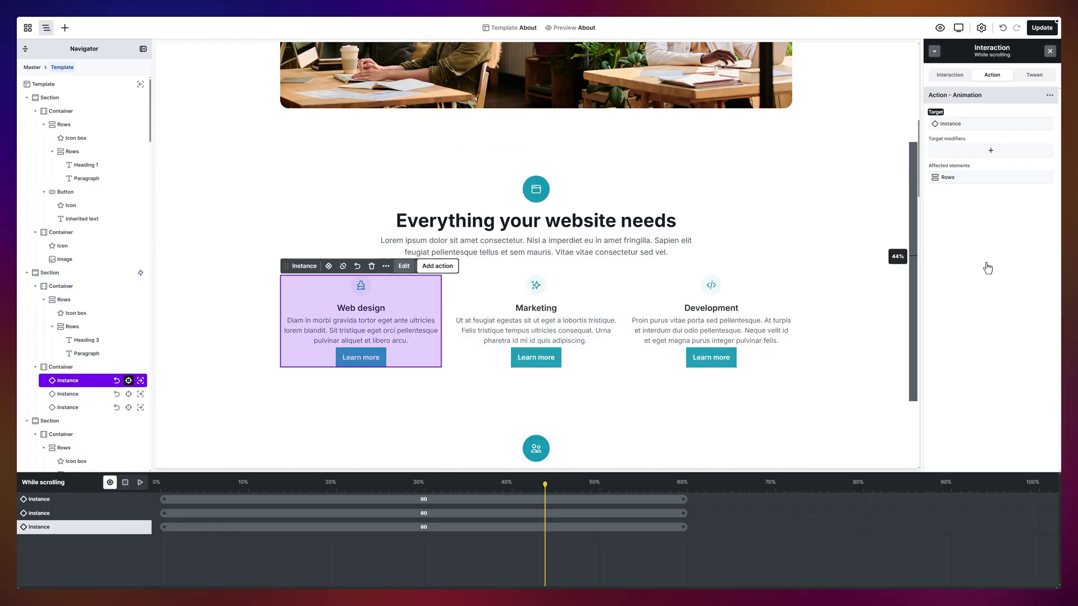
Step: Delay the Marketing card's fade to 10% and preview the staggered fades by scrolling
left_click_drag(341, 518, 570, 520)
left_click(848, 309)
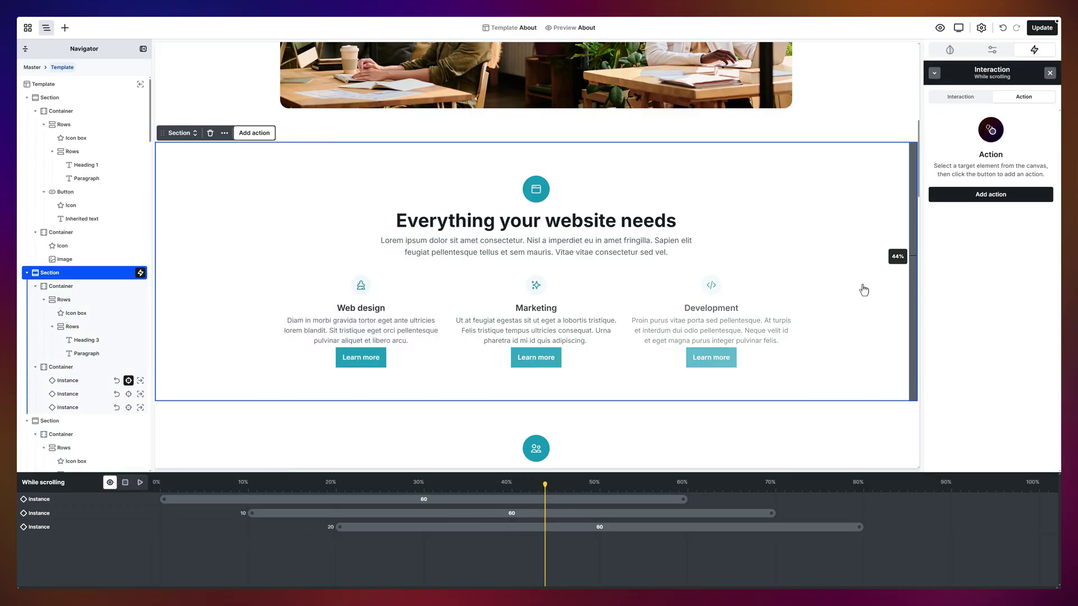
scroll(864, 290, "up", 2)
scroll(864, 290, "down", 5)
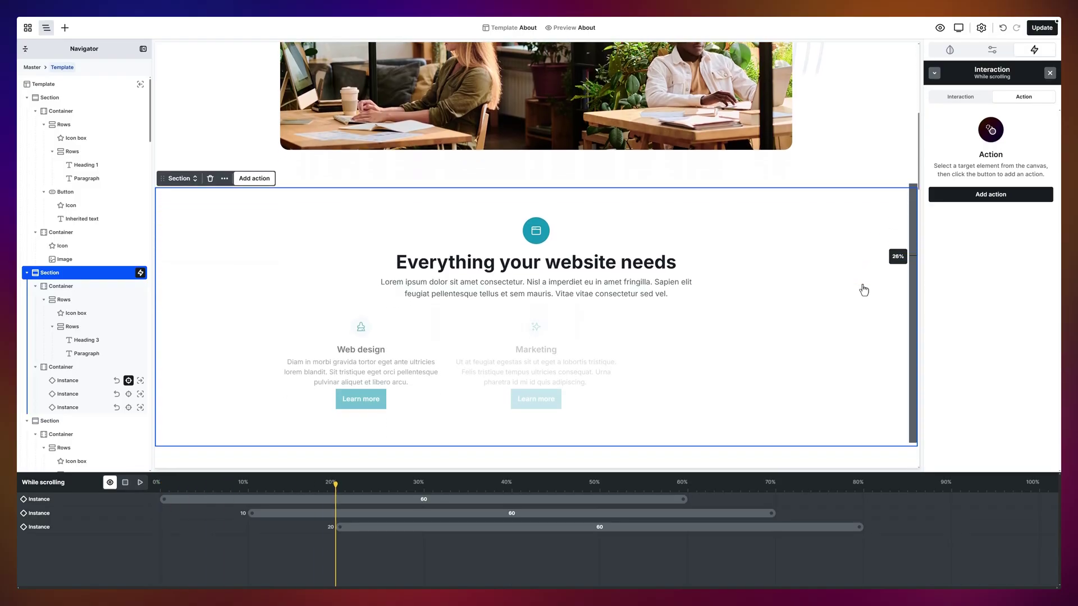
scroll(864, 289, "up", 5)
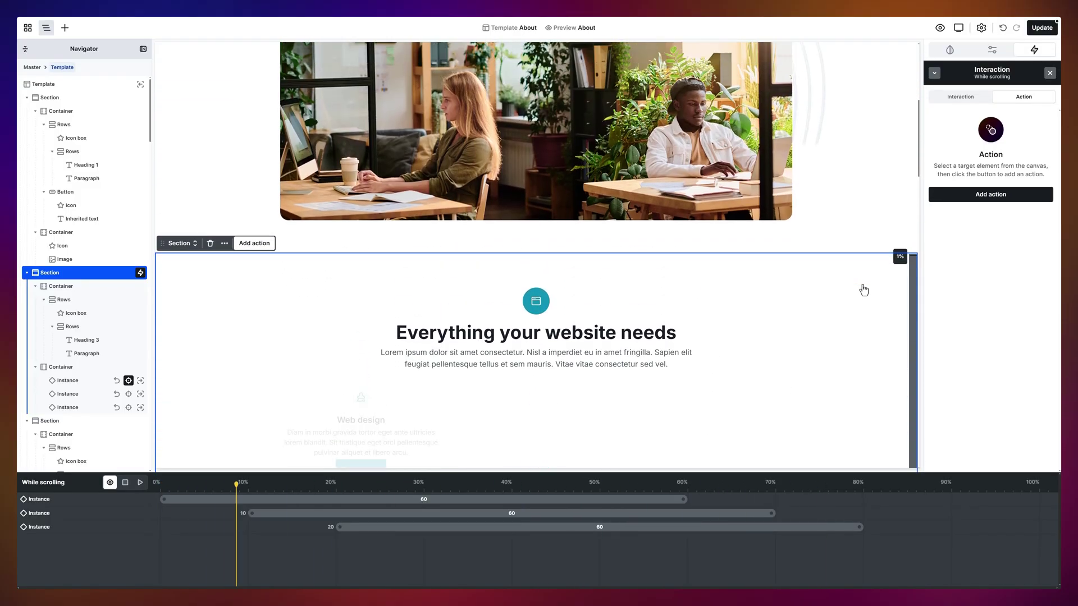
scroll(864, 290, "down", 1)
scroll(864, 290, "down", 3)
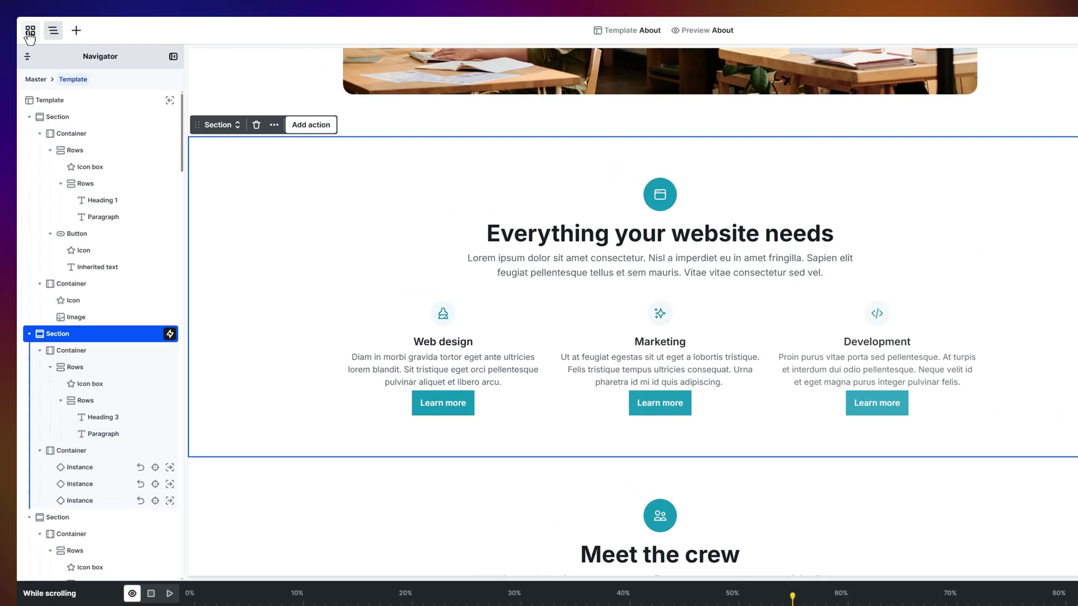
Step: Exit to the WordPress templates list and open the Blog archive template
left_click(28, 28)
left_click(46, 112)
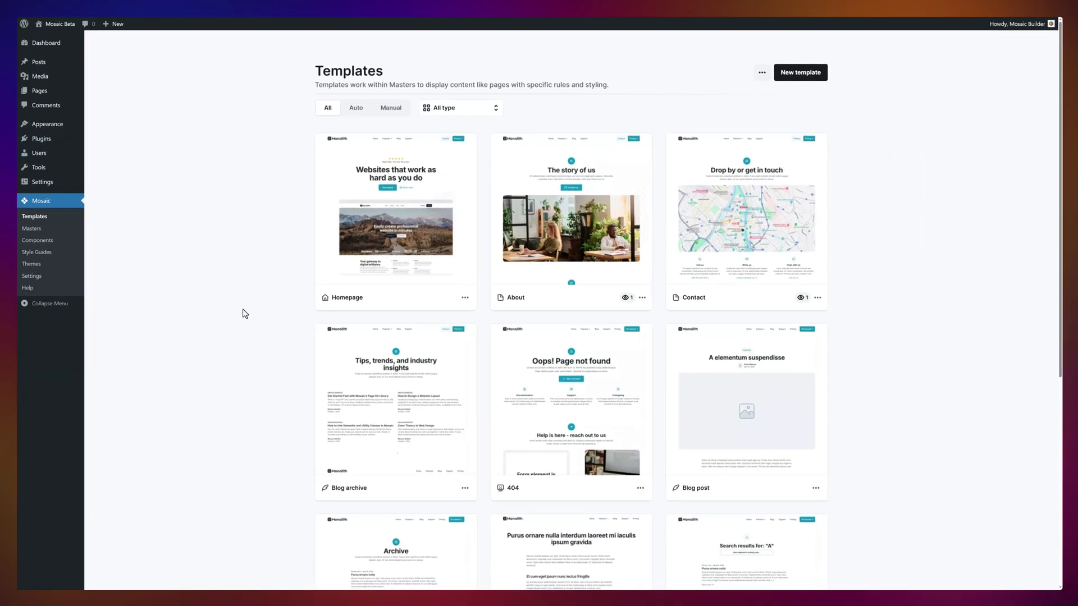
left_click(393, 411)
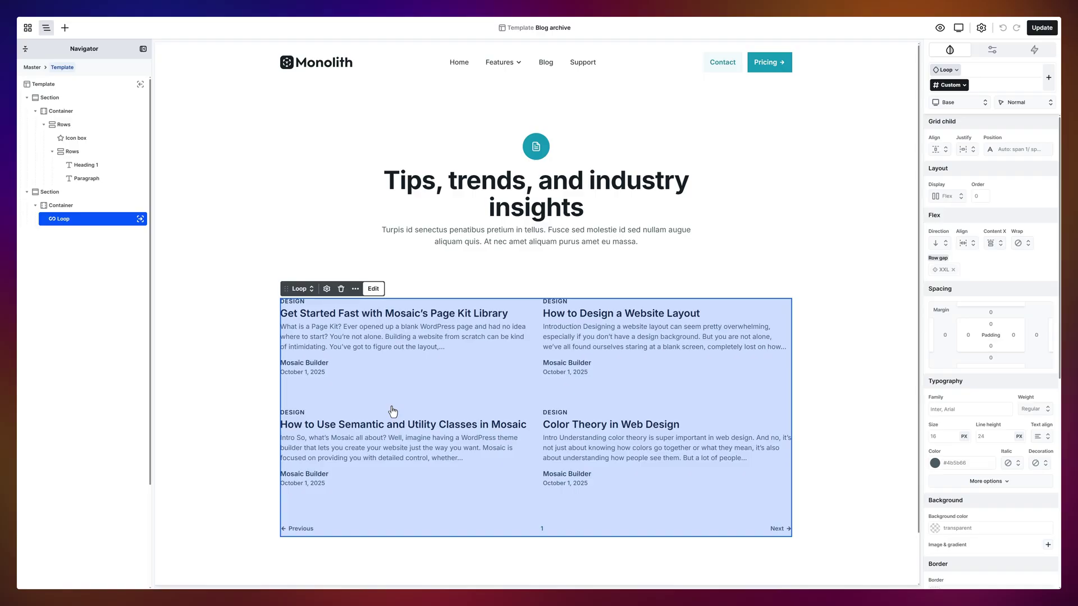
Step: Place an Image element at the top of the post loop item and open its dynamic data options
left_click(374, 289)
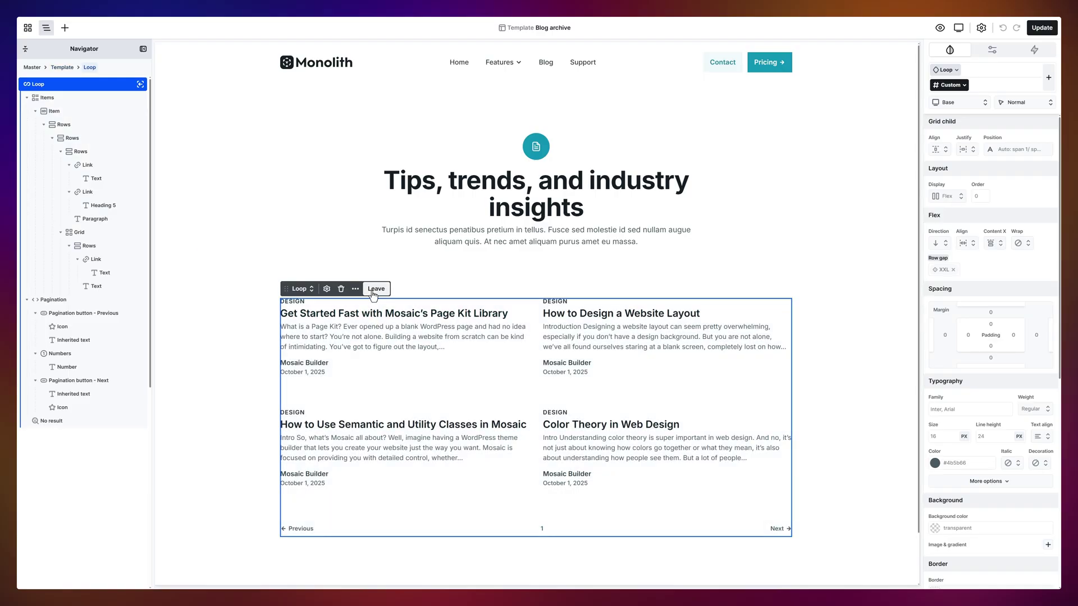
left_click(65, 27)
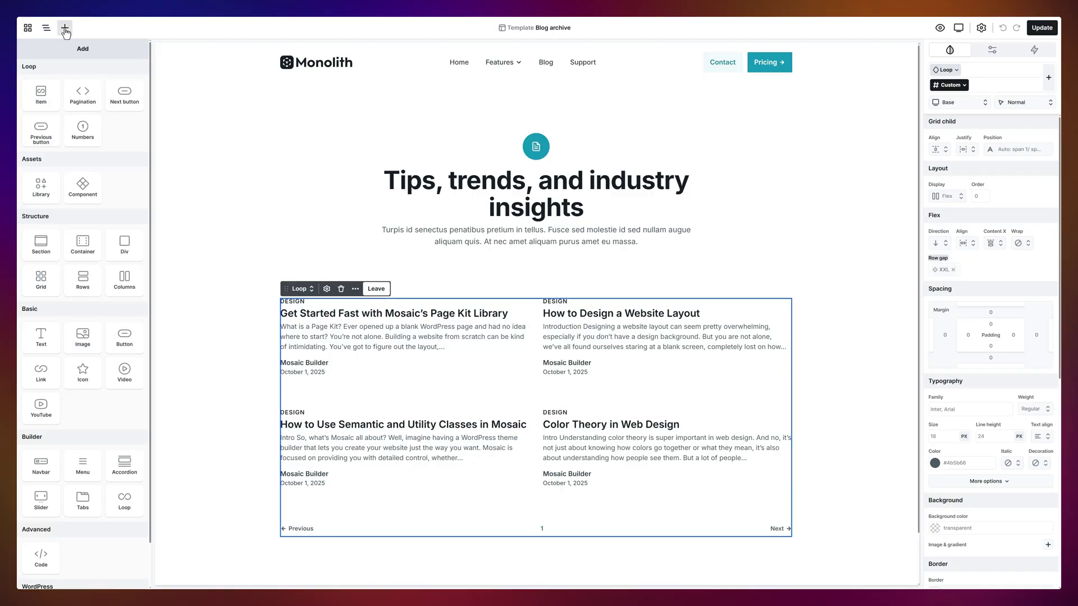
left_click_drag(82, 337, 365, 306)
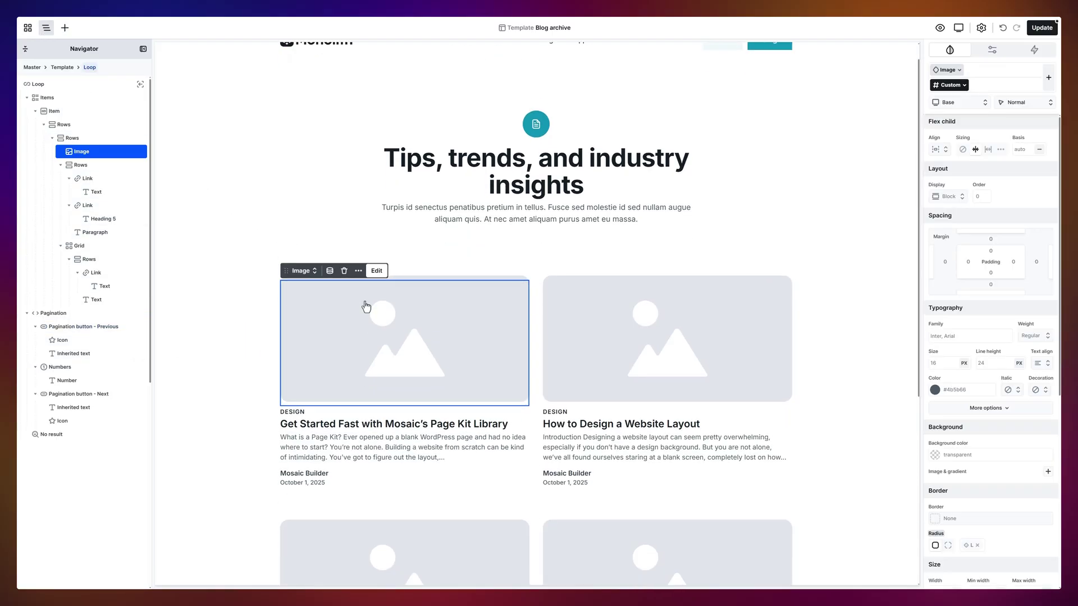
scroll(366, 306, "down", 3)
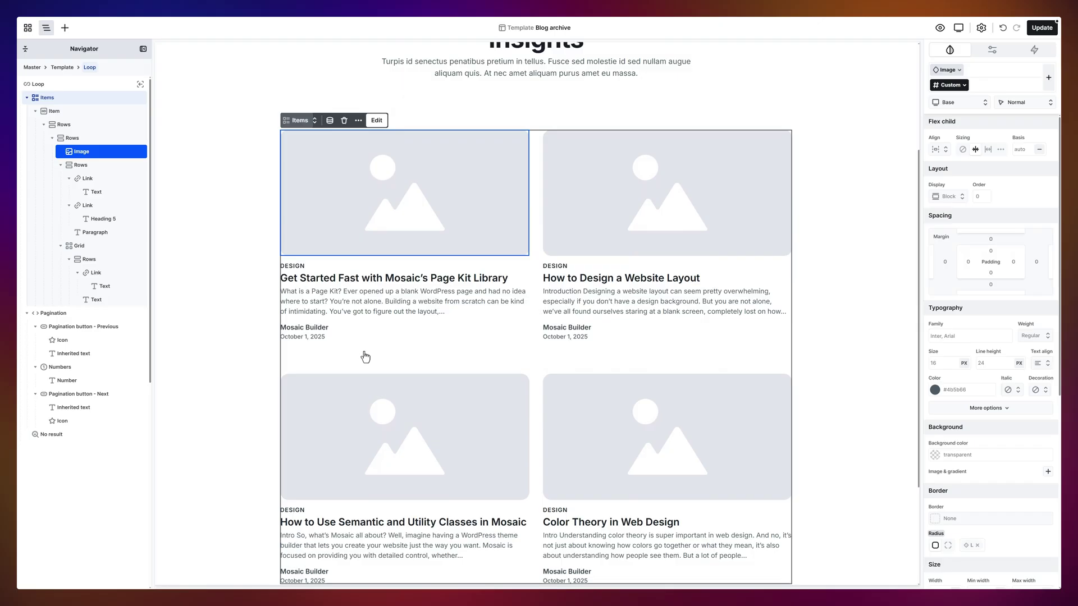
left_click(329, 120)
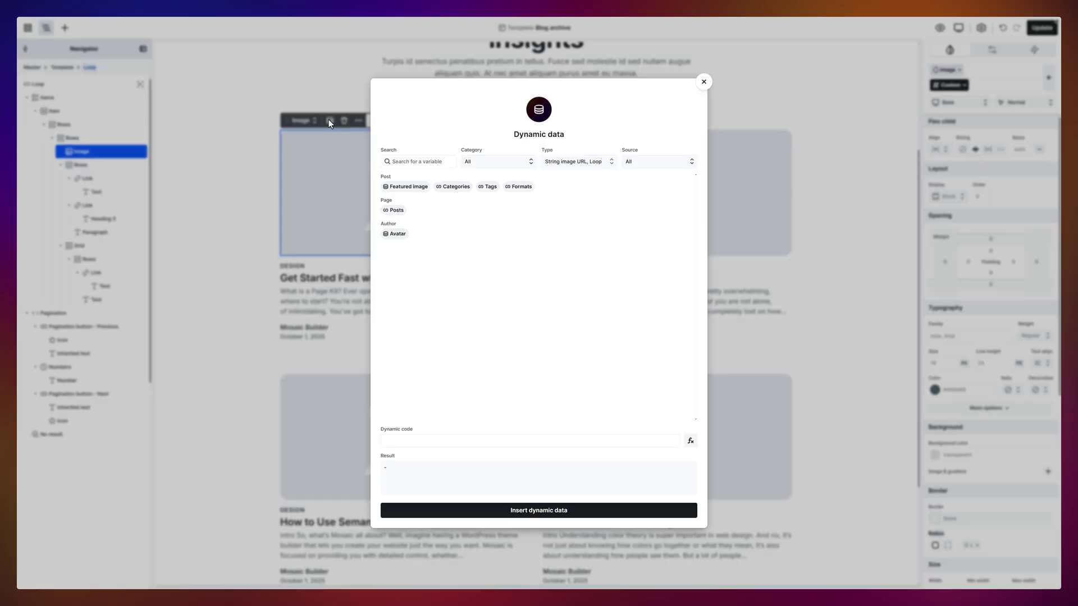
Step: Insert the post's Featured image as dynamic data for the Blog archive loop card images
left_click(405, 187)
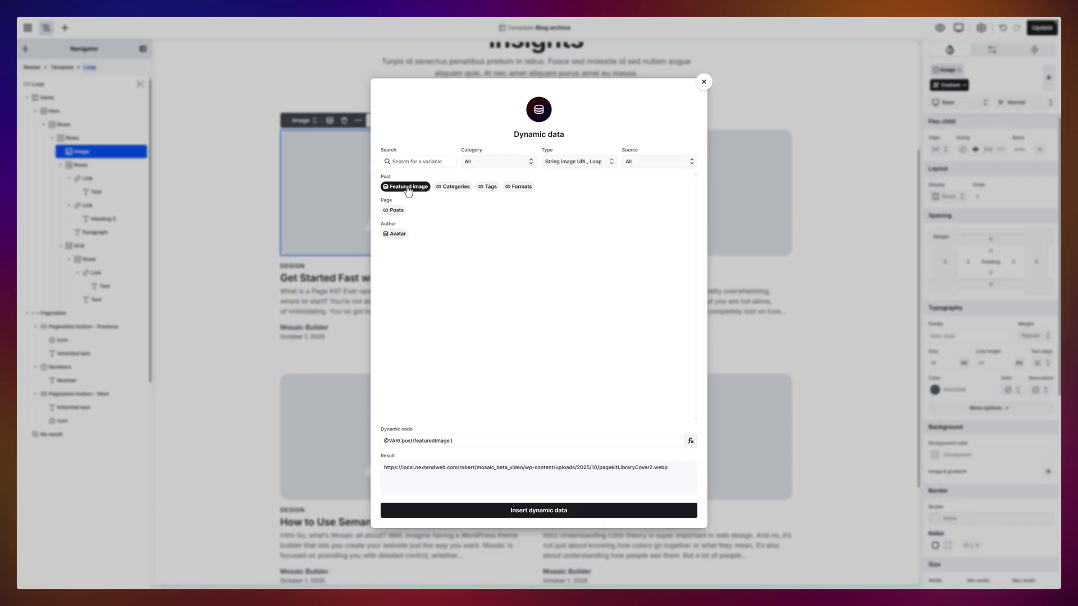
left_click(534, 512)
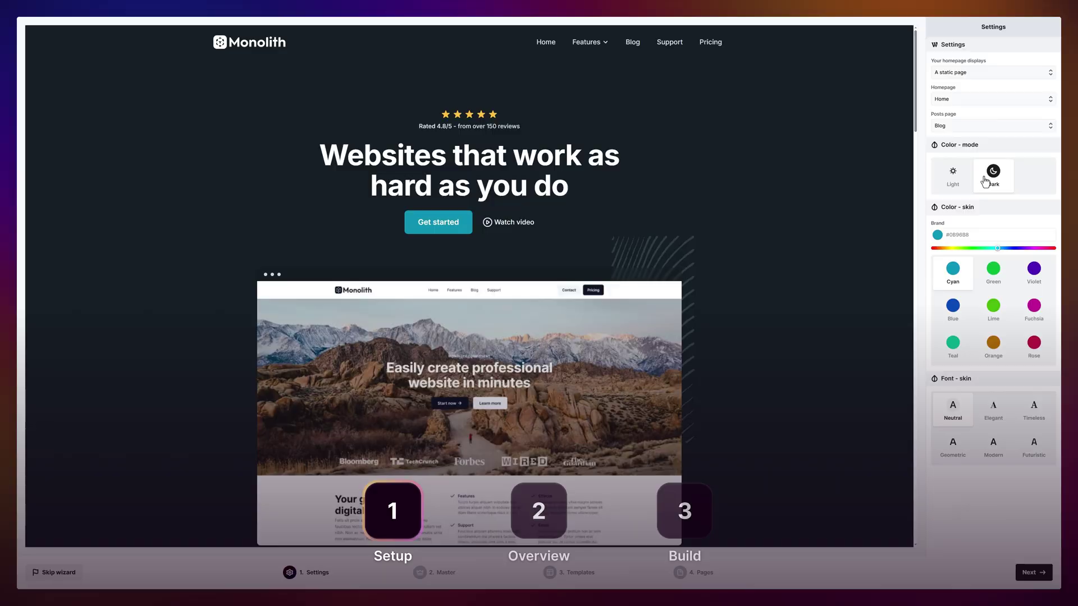
left_click(953, 175)
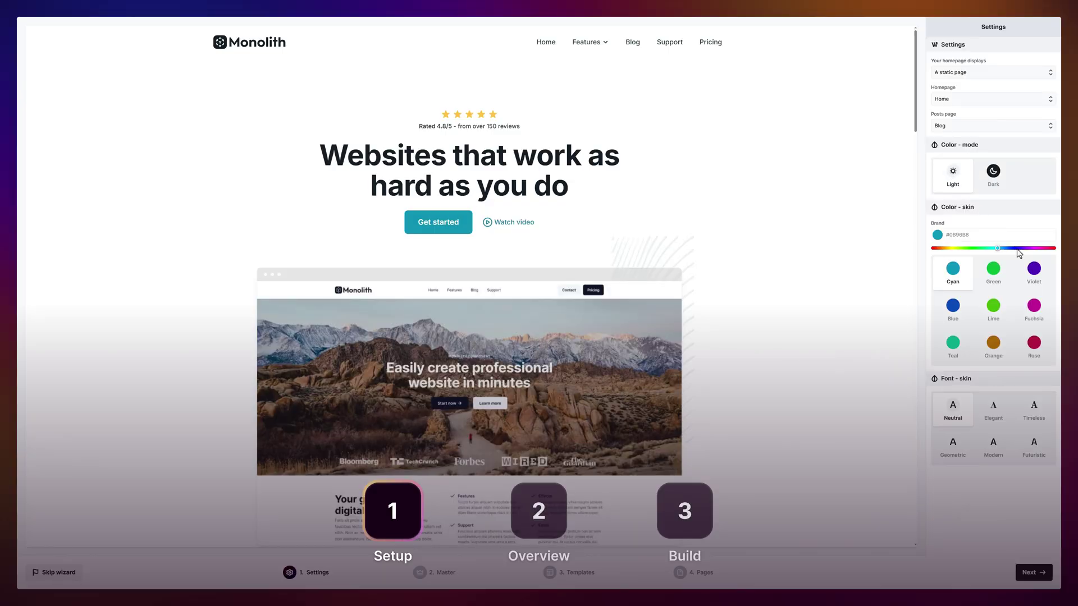
left_click(1020, 278)
left_click(958, 280)
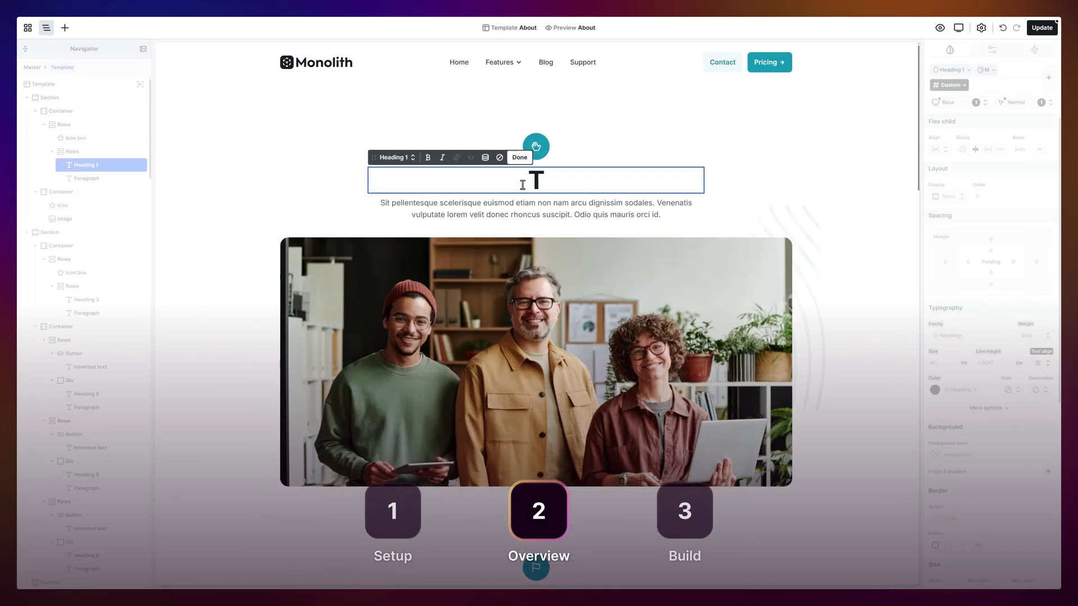
type("The story of us")
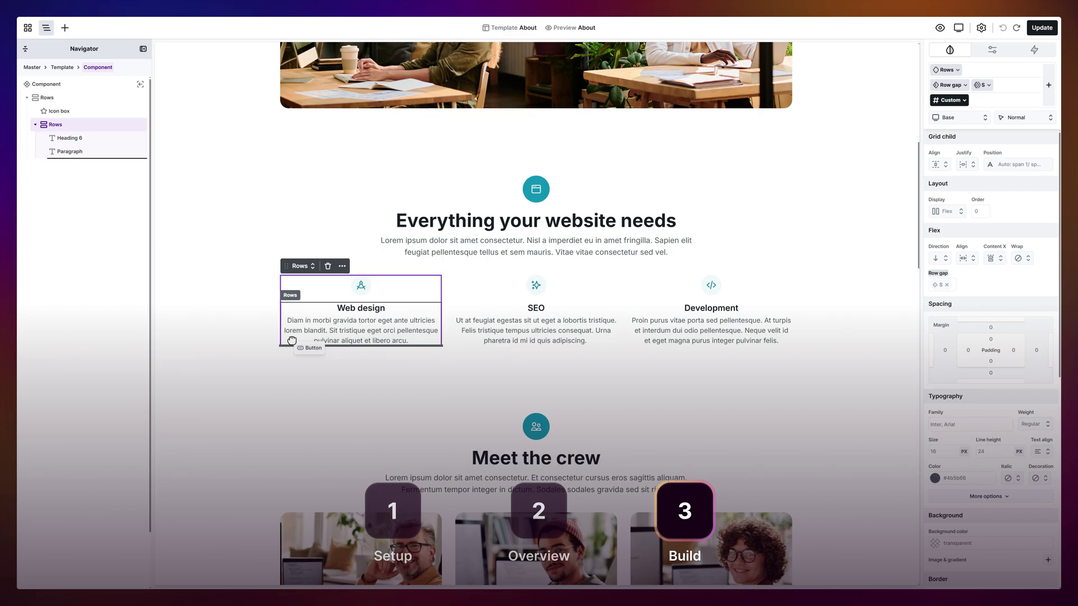
left_click_drag(291, 341, 293, 344)
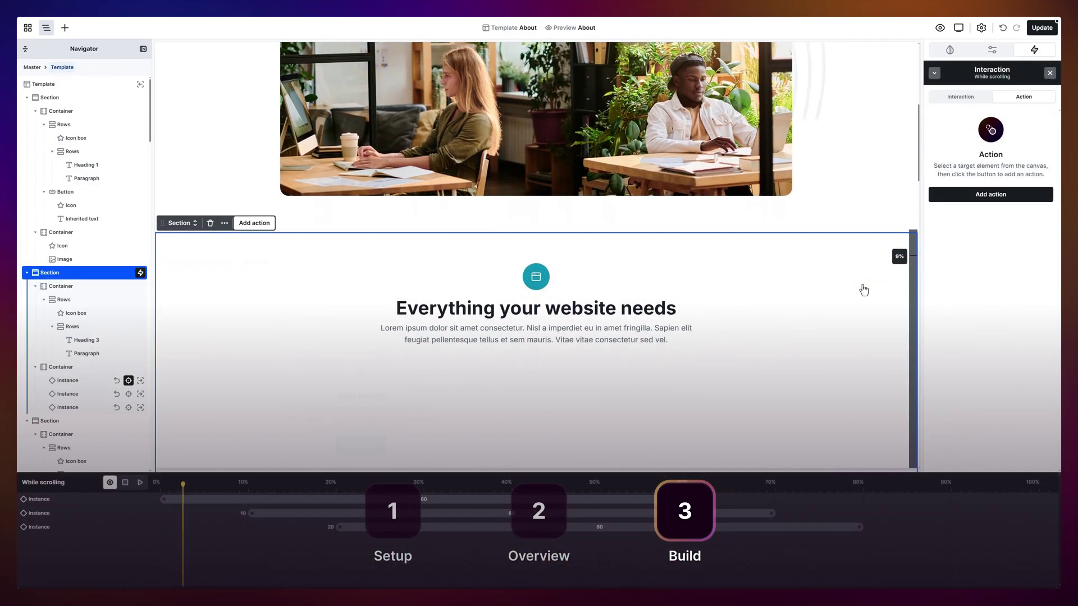
scroll(864, 290, "down", 3)
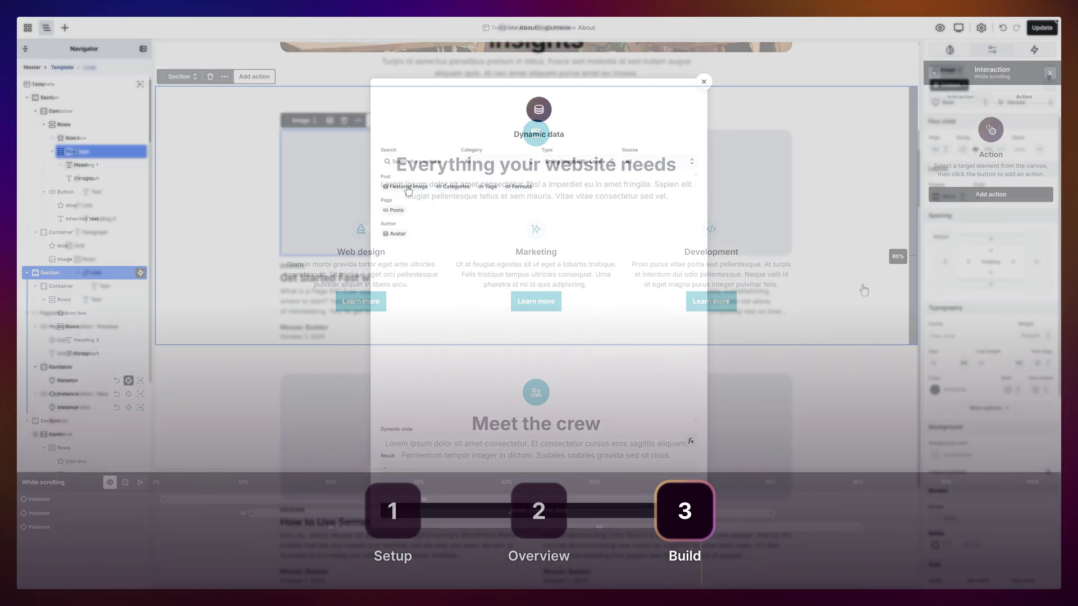